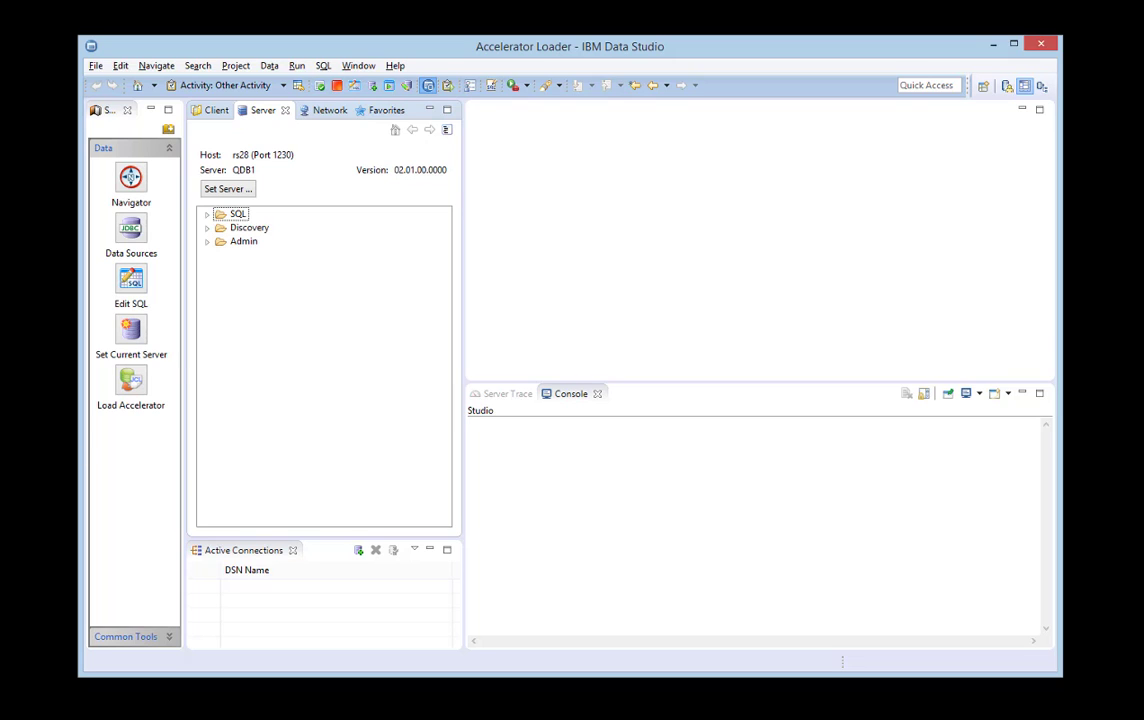
Step: Start creating a virtual table of type IMS for the QDB1 subsystem under the SQL data node
left_click(207, 214)
left_click(221, 228)
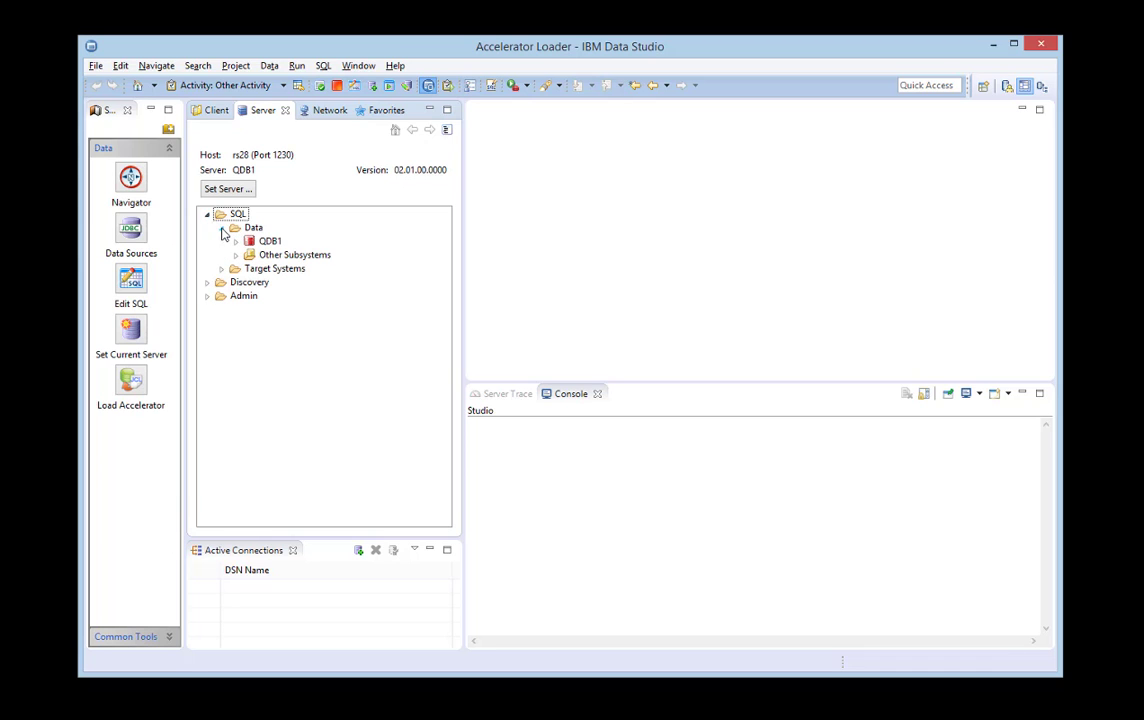
right_click(270, 244)
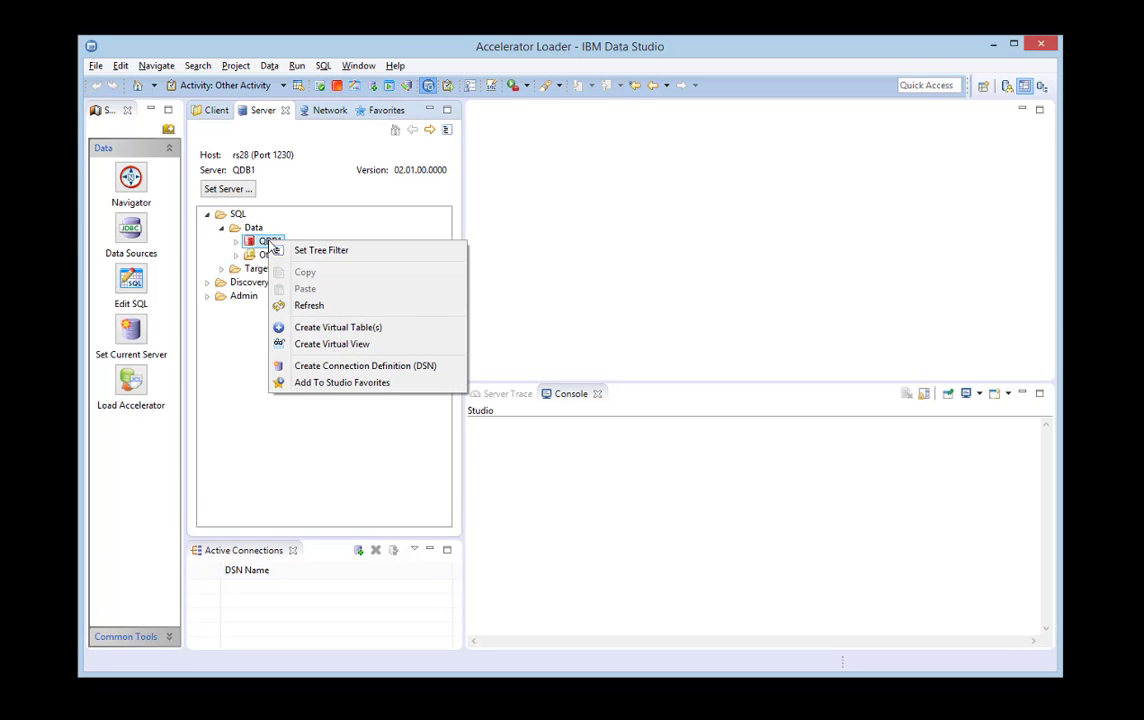
left_click(376, 328)
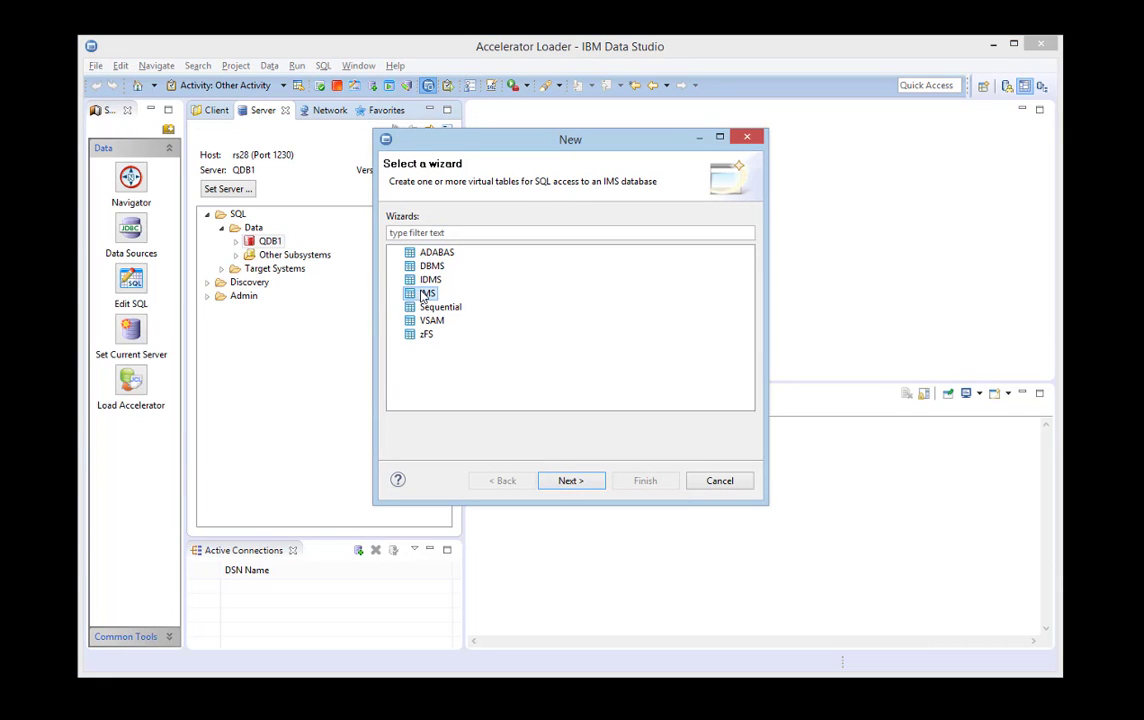
left_click(570, 482)
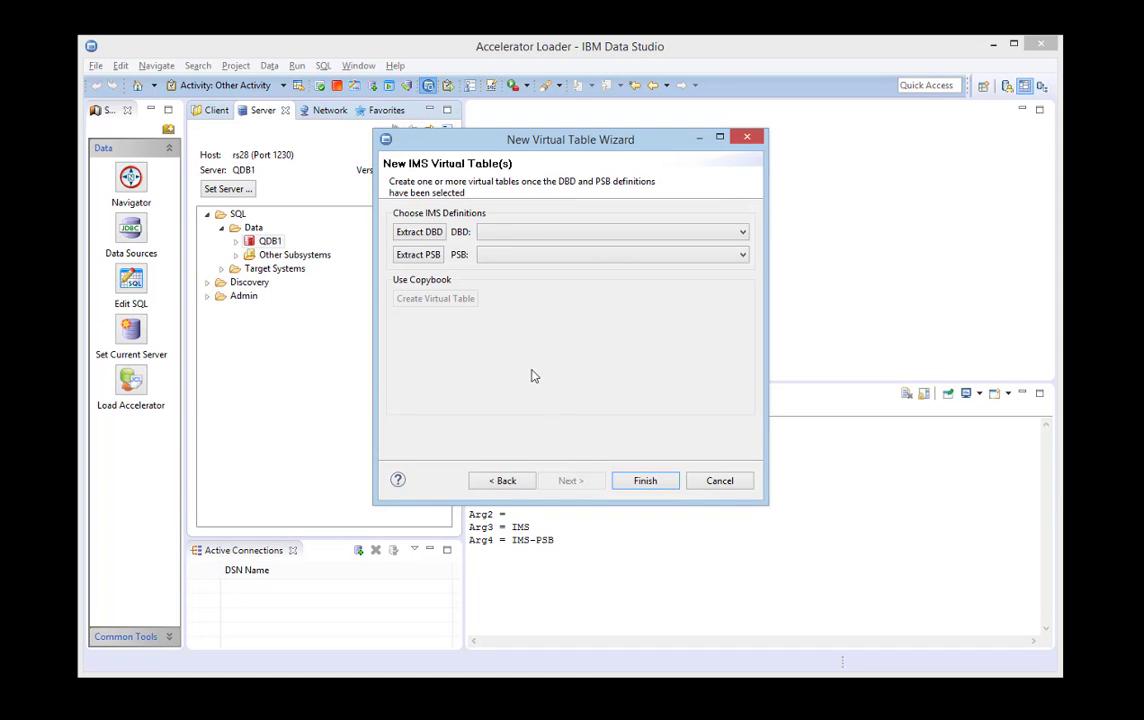
Step: Start the DBD extraction and download member FL0VP1 from source library CSD.QA.IMS.IMS1.DBDGEN, continuing to its data layout
left_click(428, 233)
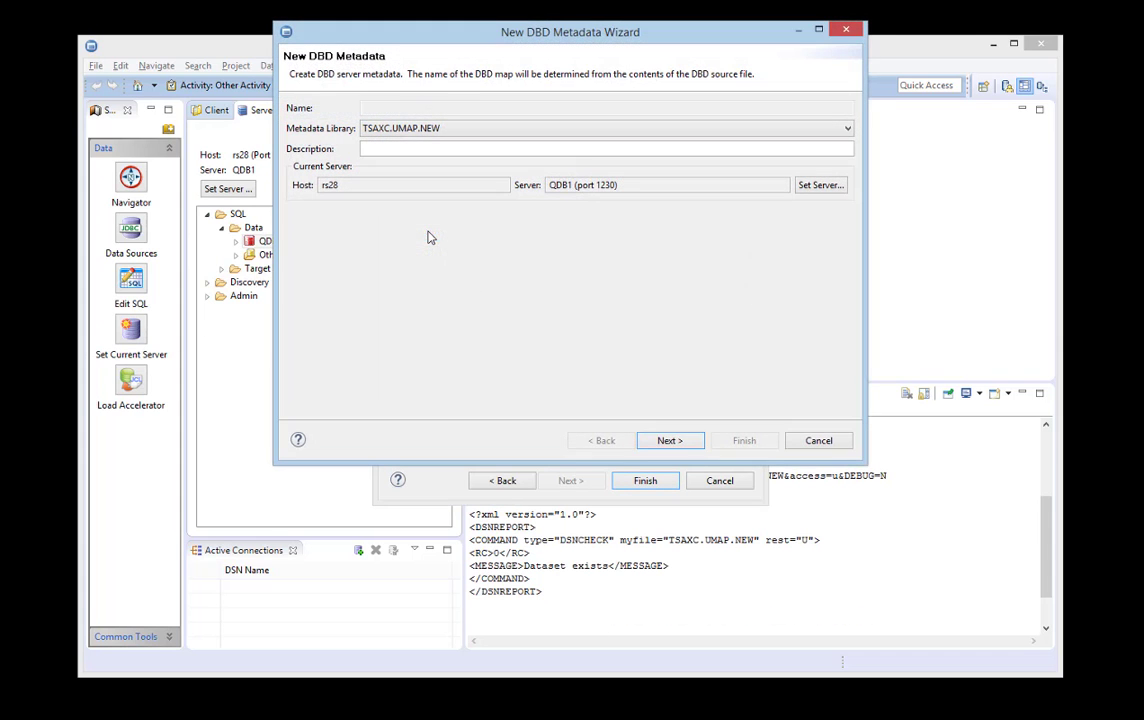
left_click(667, 440)
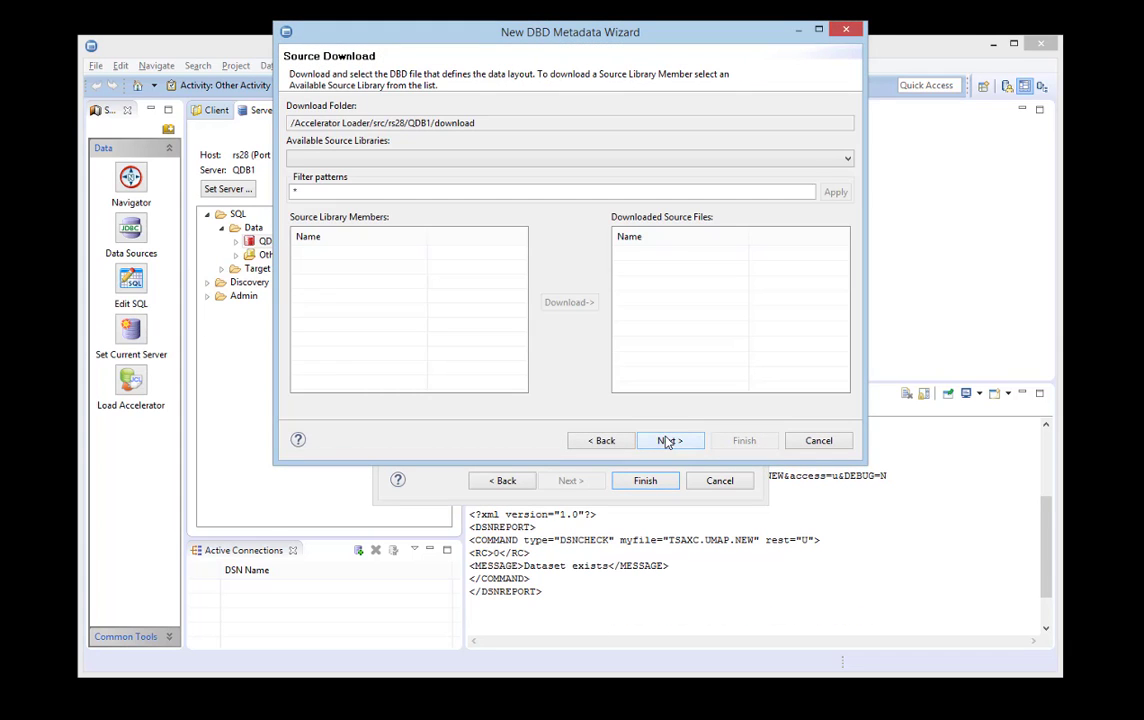
left_click(541, 160)
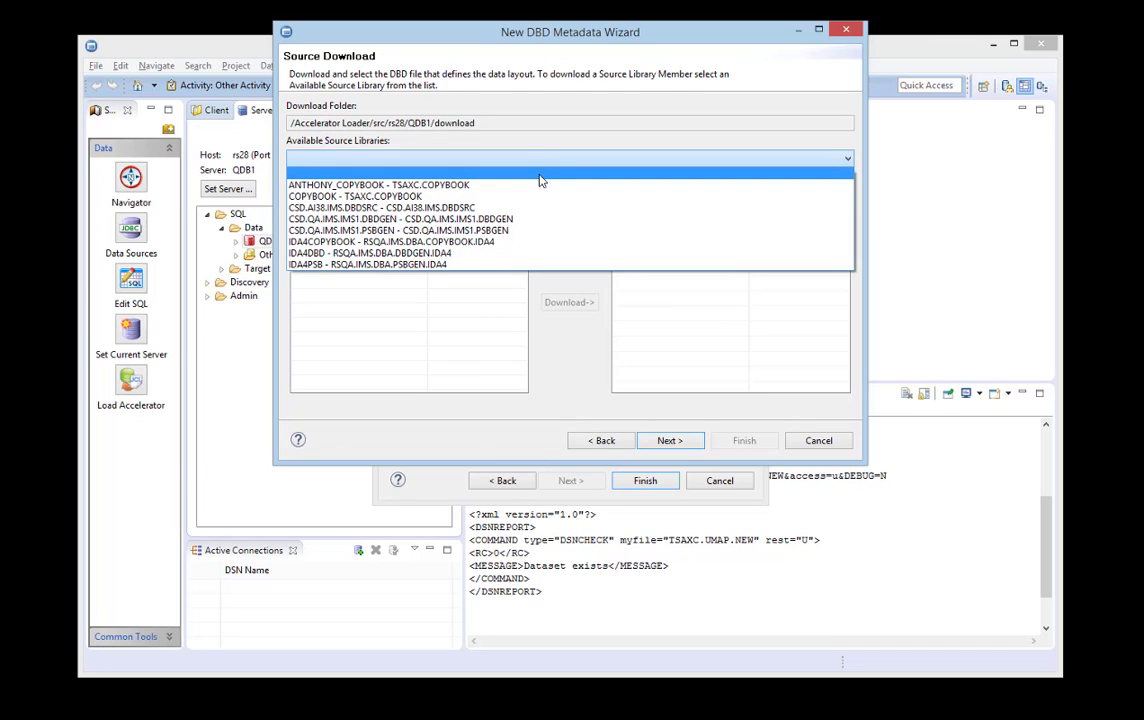
left_click(507, 219)
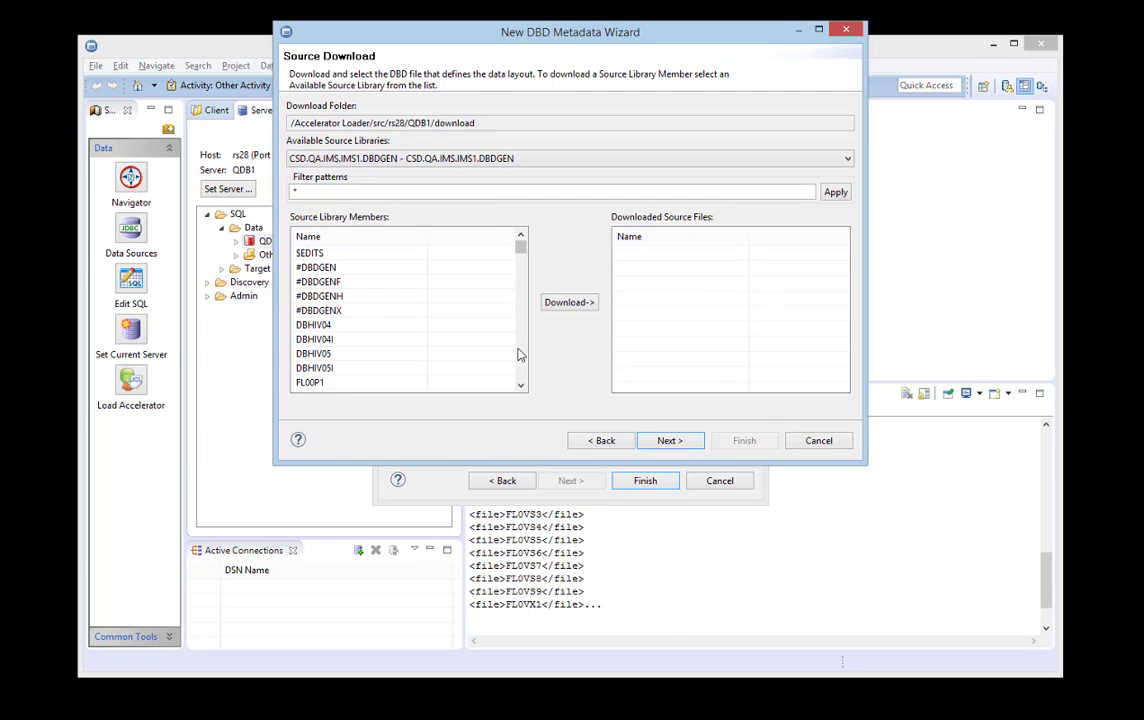
left_click(521, 386)
left_click(521, 386)
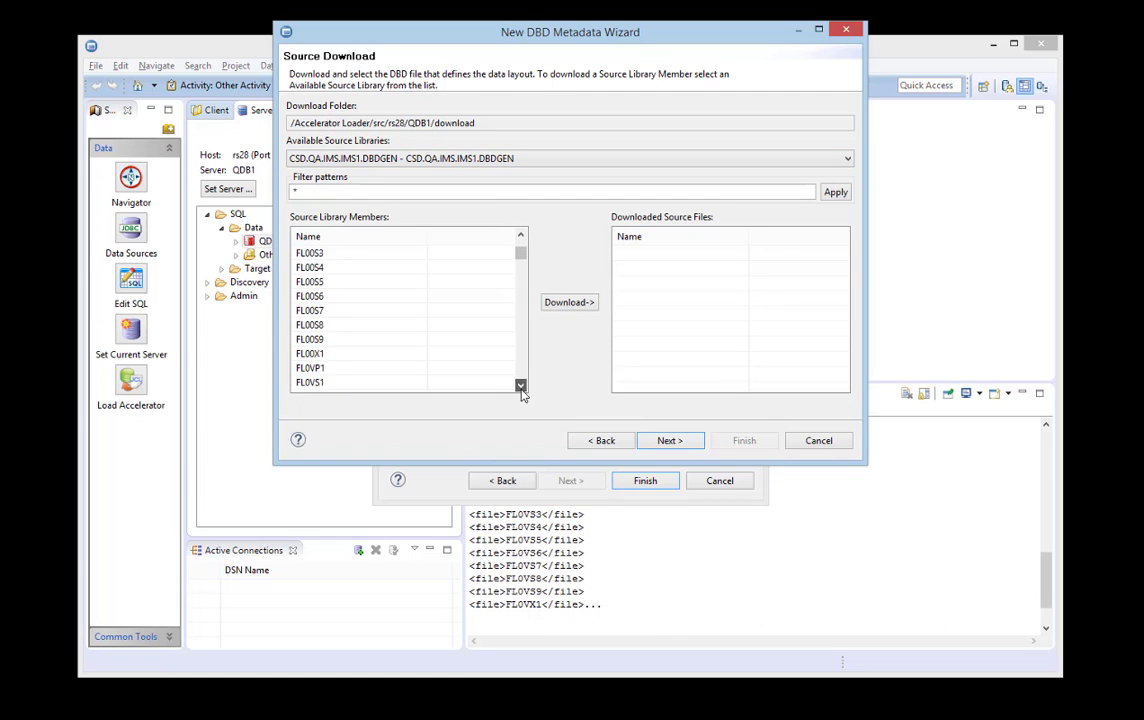
left_click(360, 311)
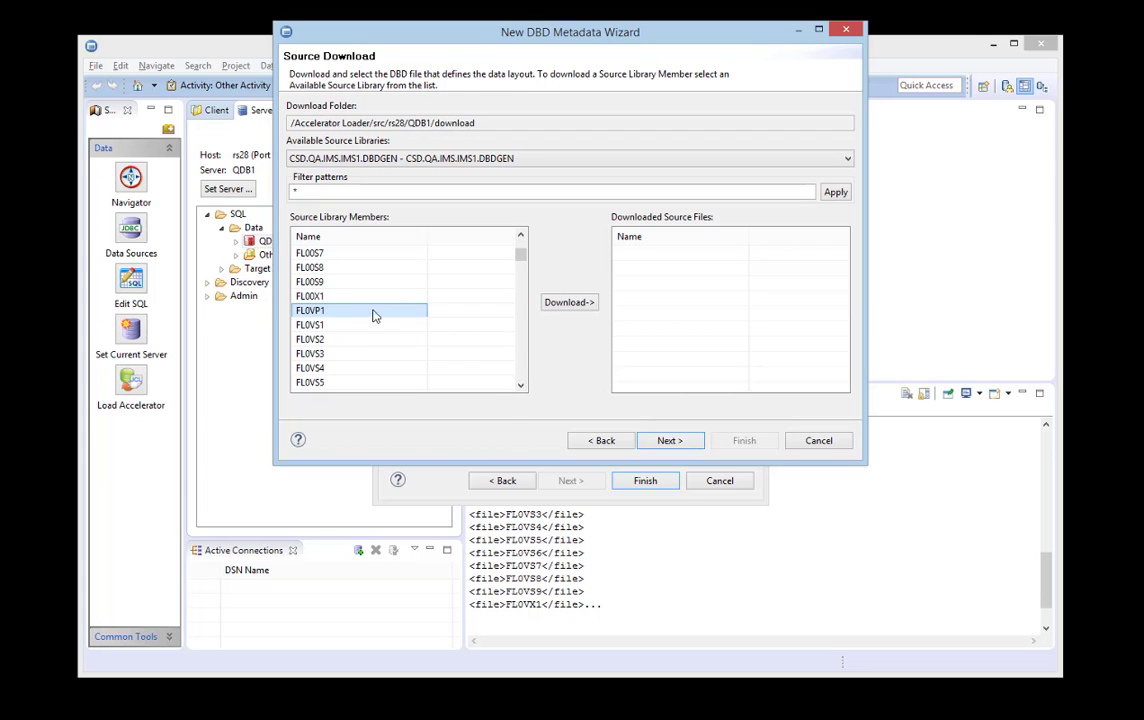
left_click(572, 303)
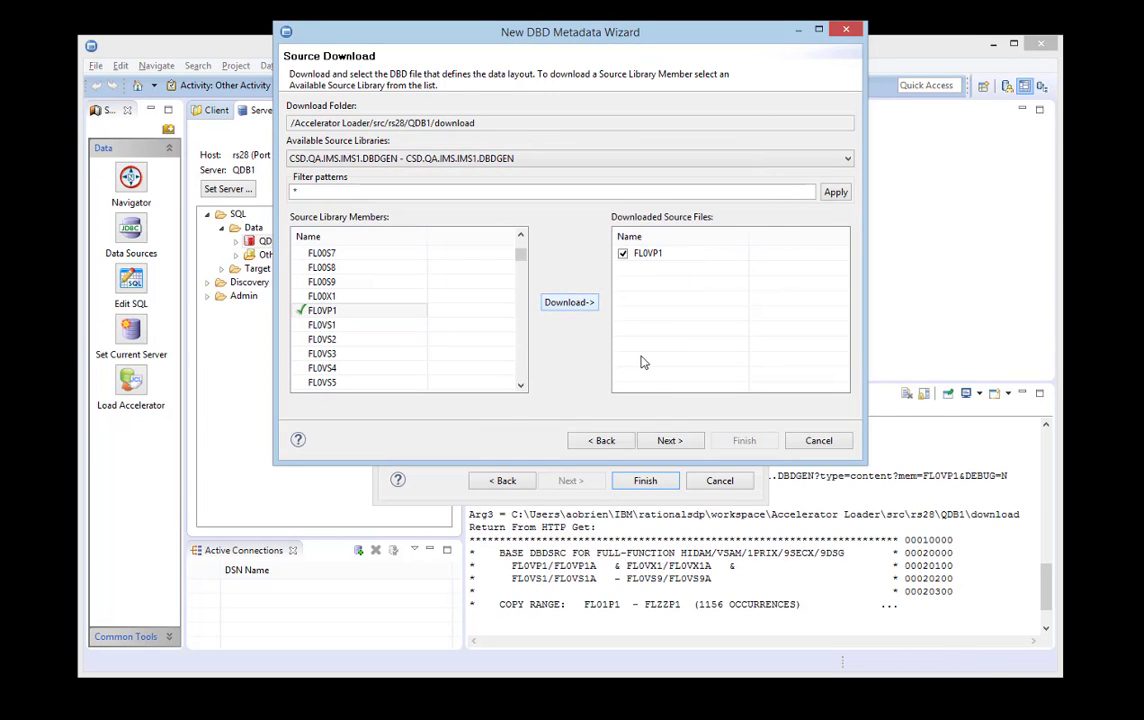
left_click(668, 441)
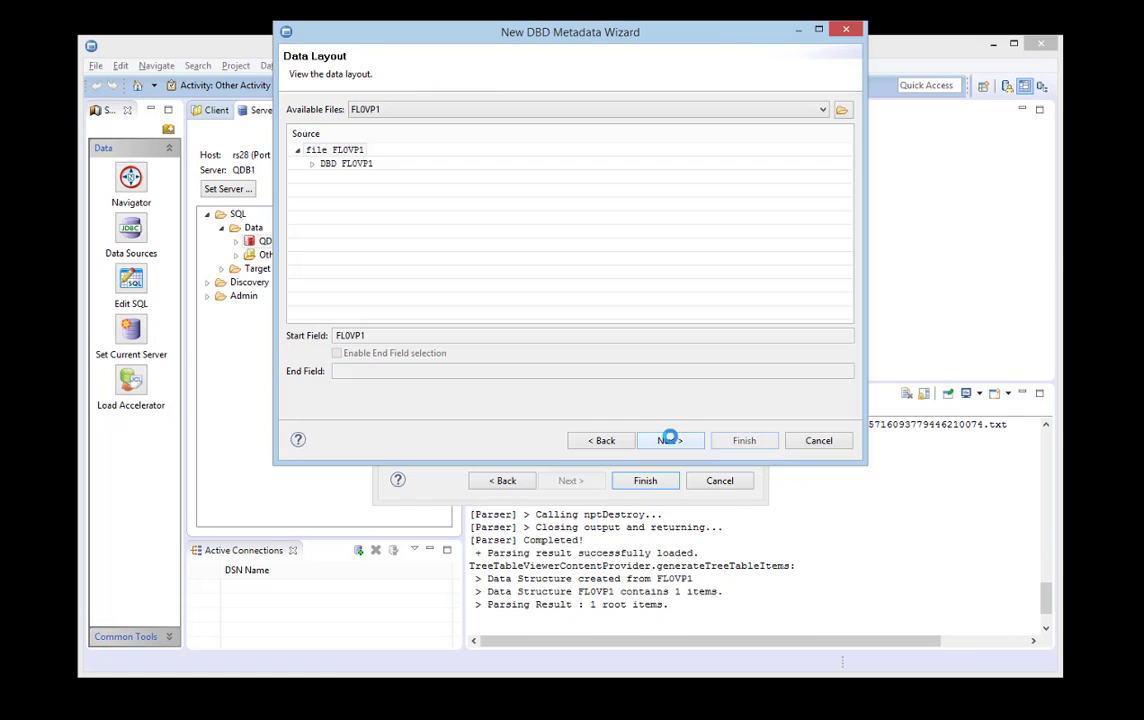
Step: Expand the FL0VP1 DBD segment hierarchy from ROOT down through DEP4 for review, and proceed with the DBD extraction
left_click(312, 164)
left_click(326, 177)
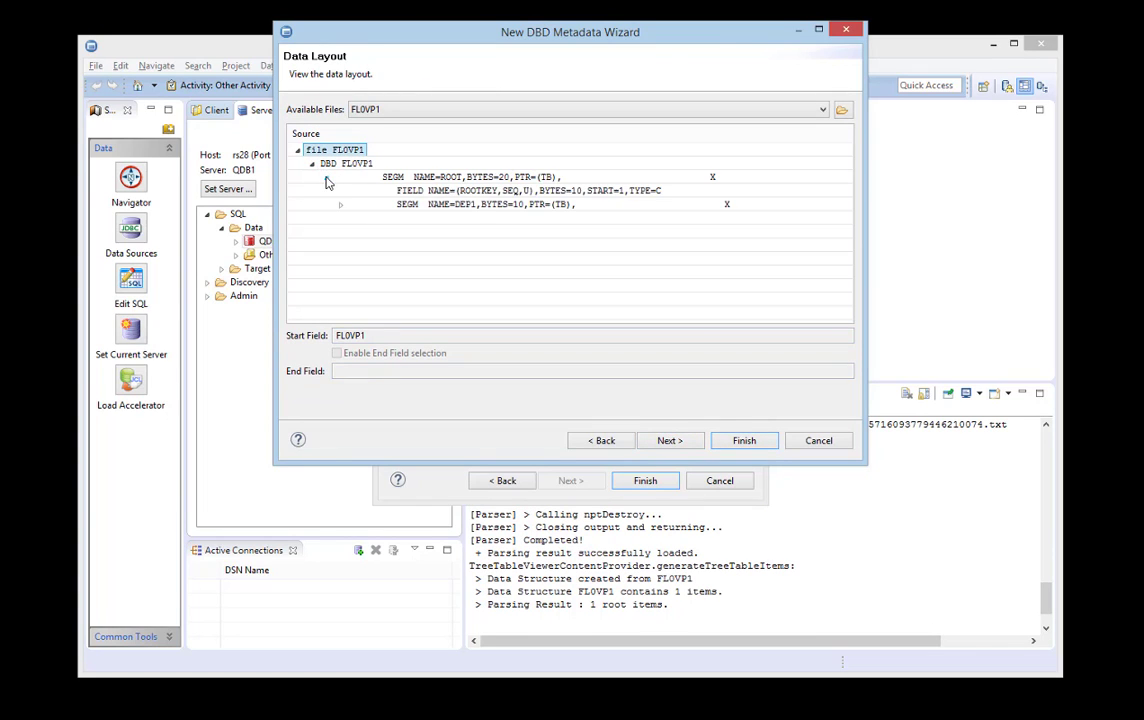
left_click(340, 204)
left_click(354, 231)
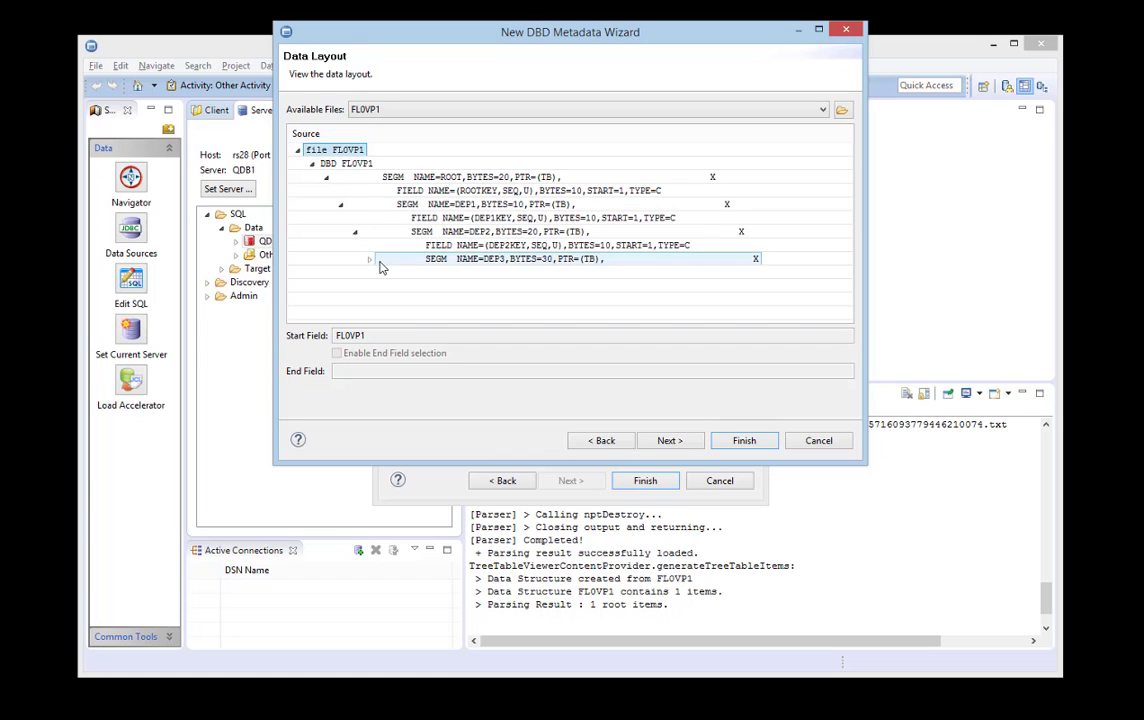
left_click(369, 258)
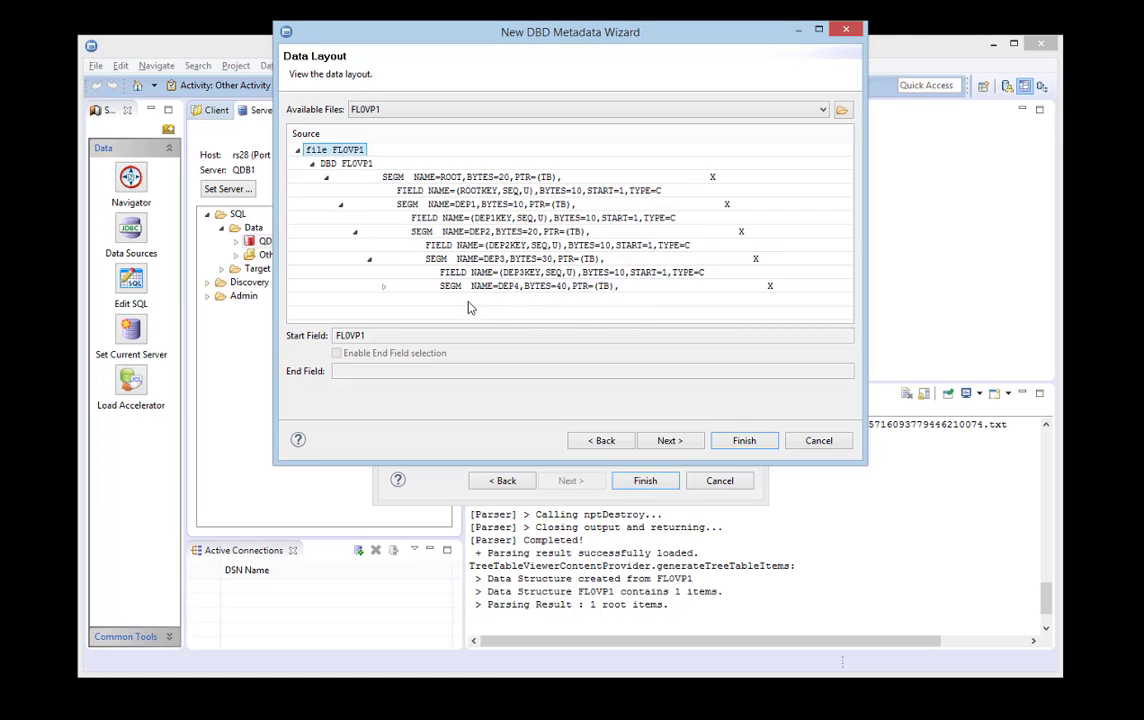
left_click(383, 286)
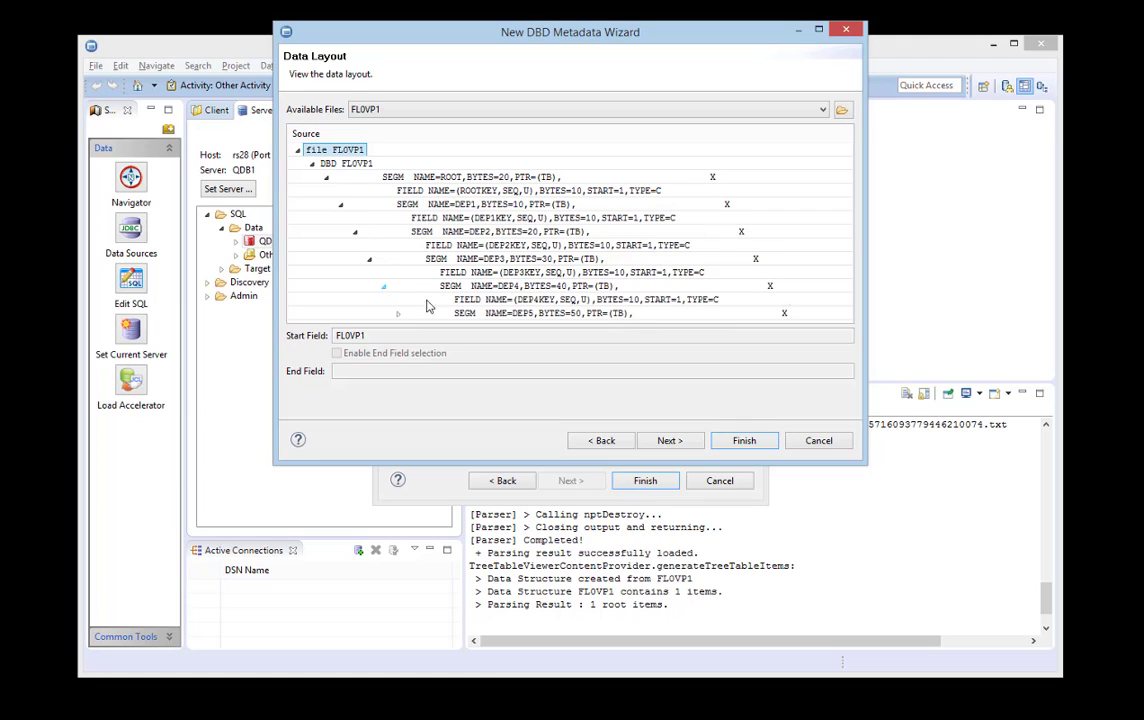
left_click(674, 441)
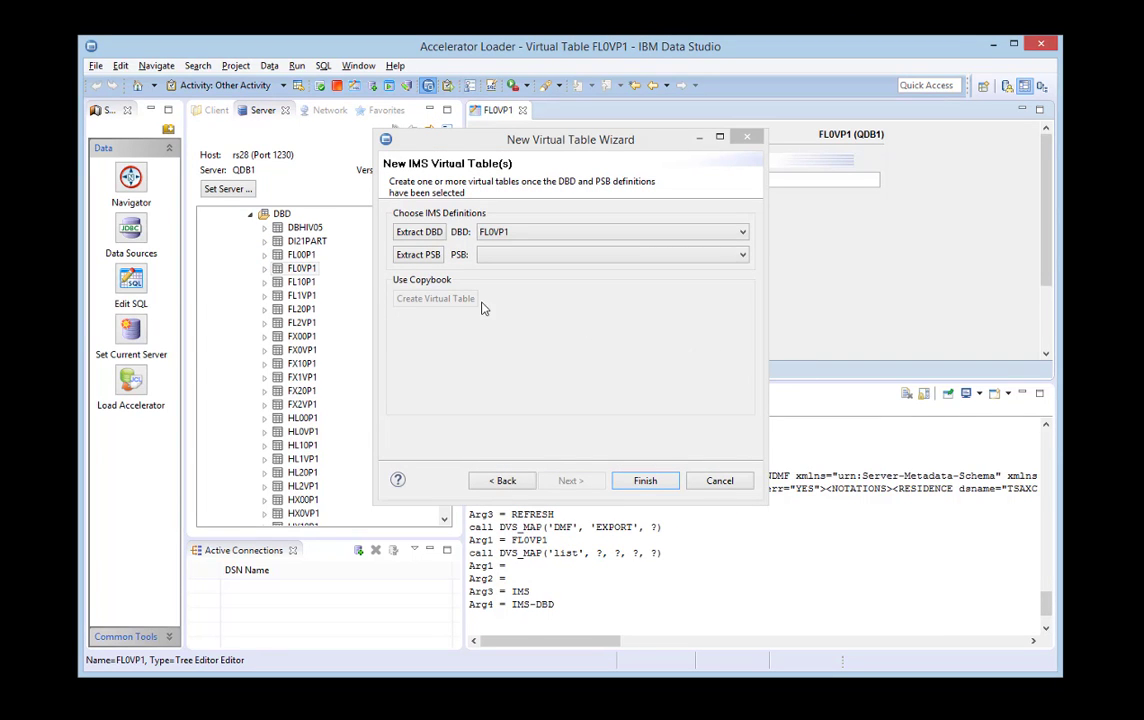
Step: Start the PSB extraction and download member AFL0VP1 from source library CSD.QA.IMS.IMS1.PSBGEN, continuing to its data layout
left_click(425, 256)
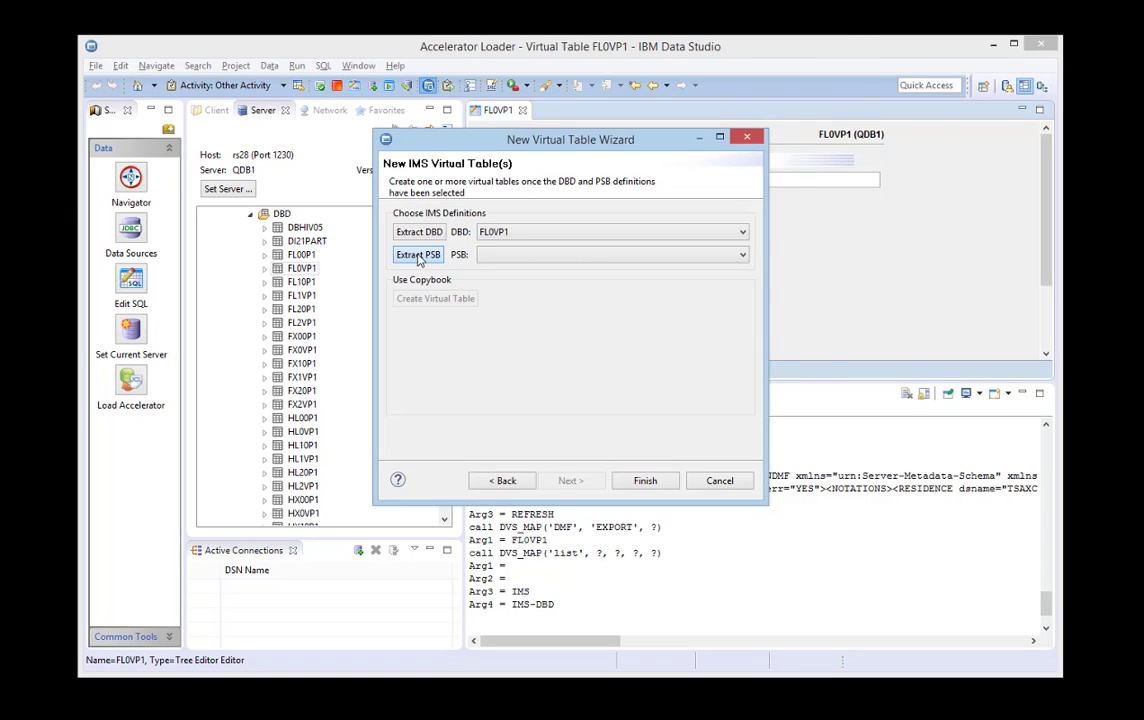
left_click(420, 257)
left_click(664, 441)
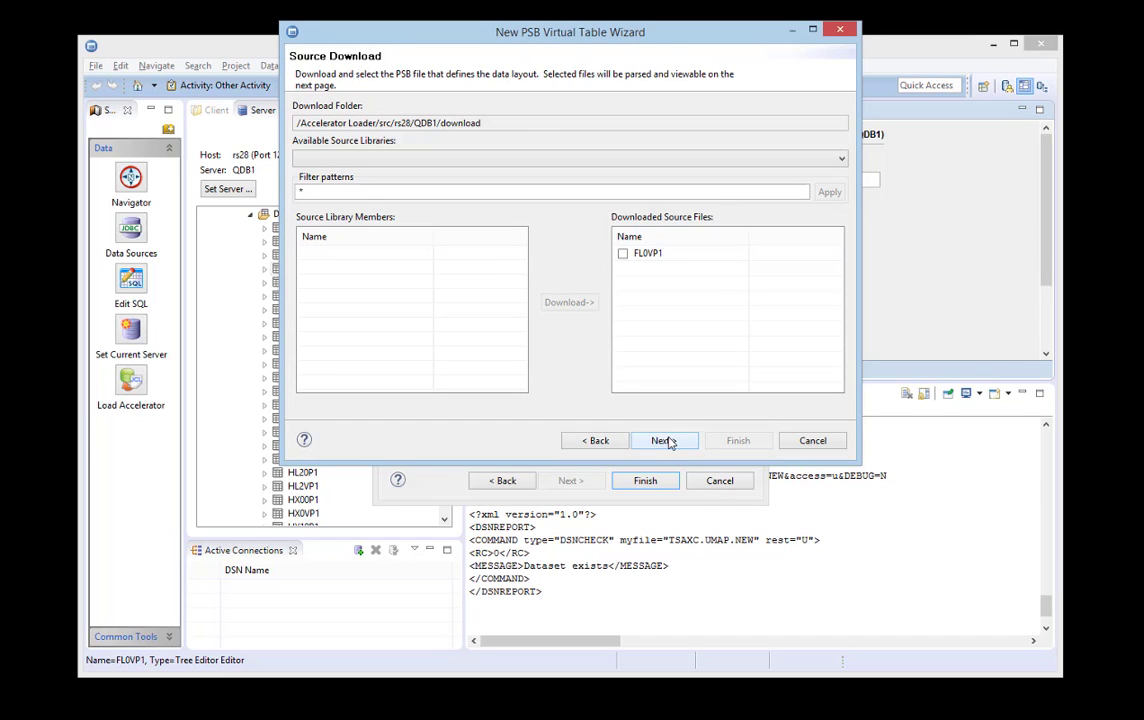
left_click(522, 163)
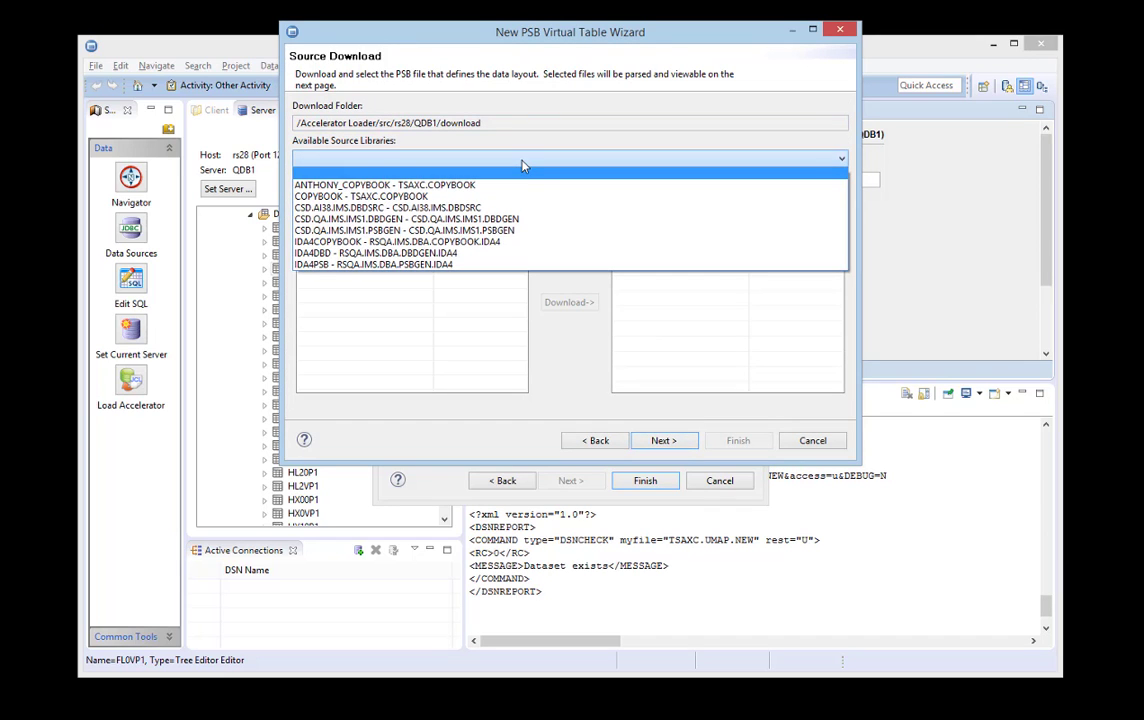
left_click(472, 230)
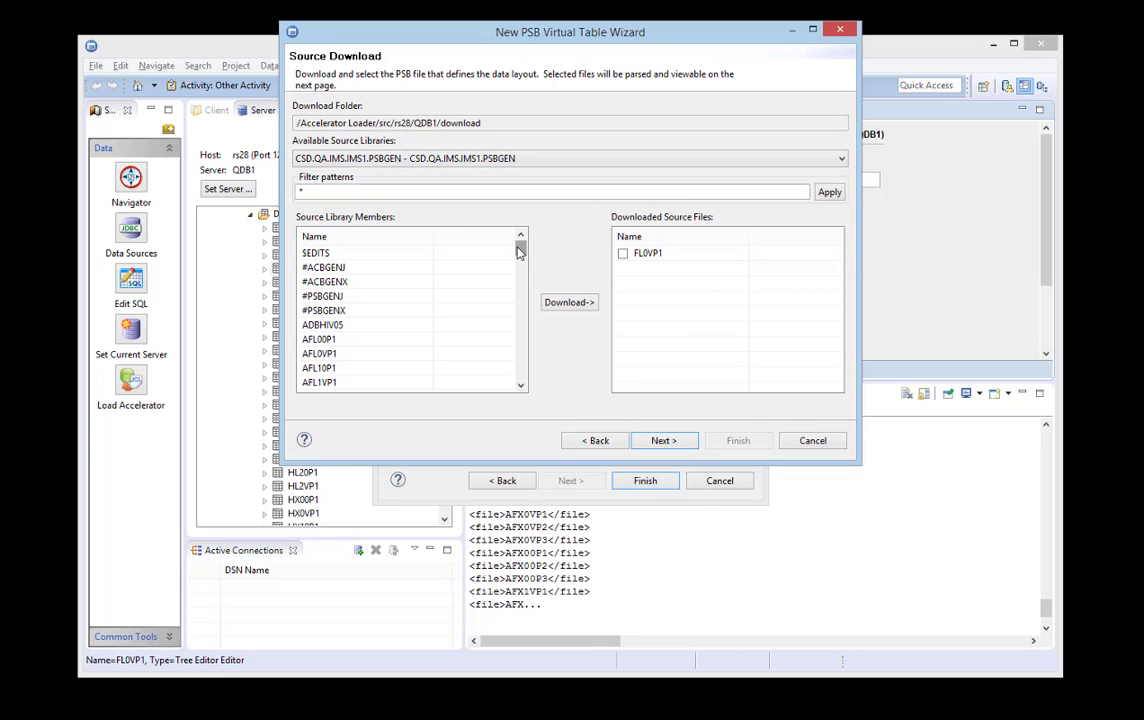
left_click(378, 355)
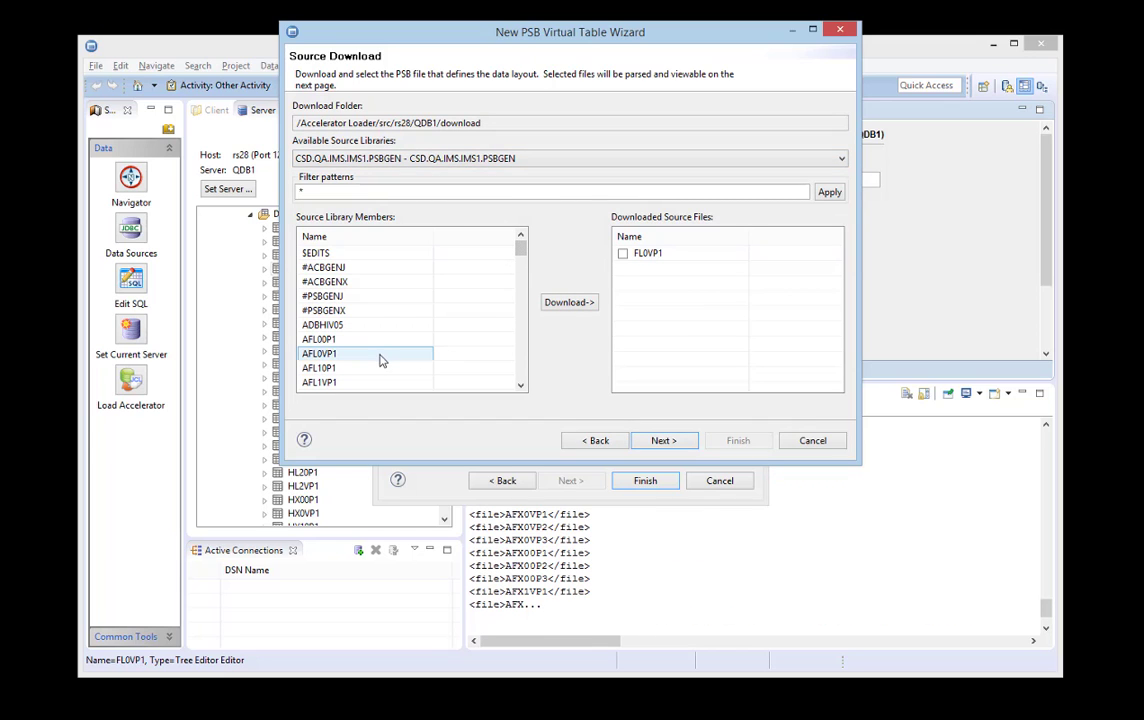
left_click(560, 303)
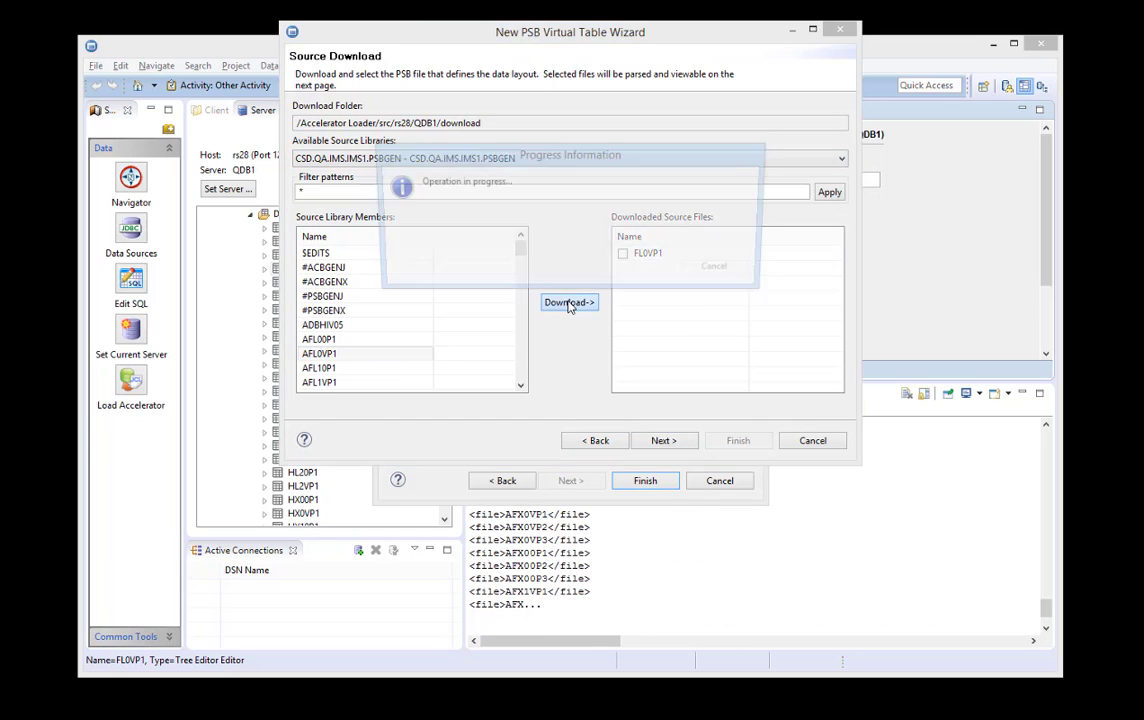
left_click(660, 440)
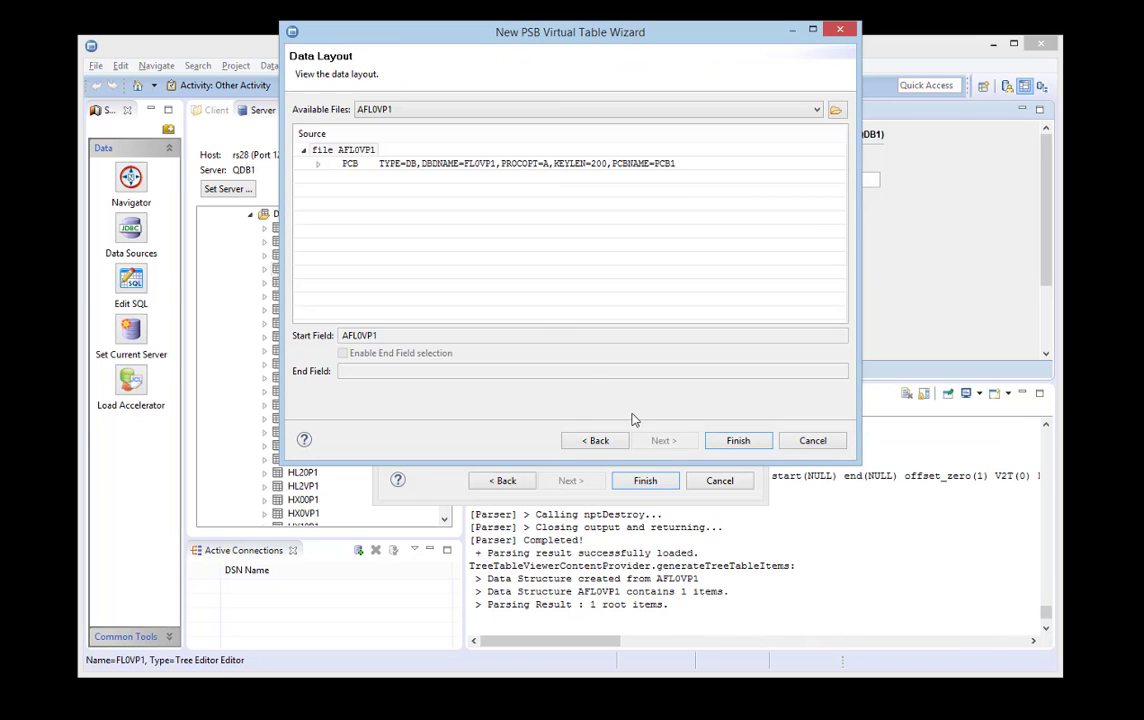
Step: Expand the PCB entry of AFL0VP1 to review its sensitive segments, and finish the PSB extraction
left_click(420, 162)
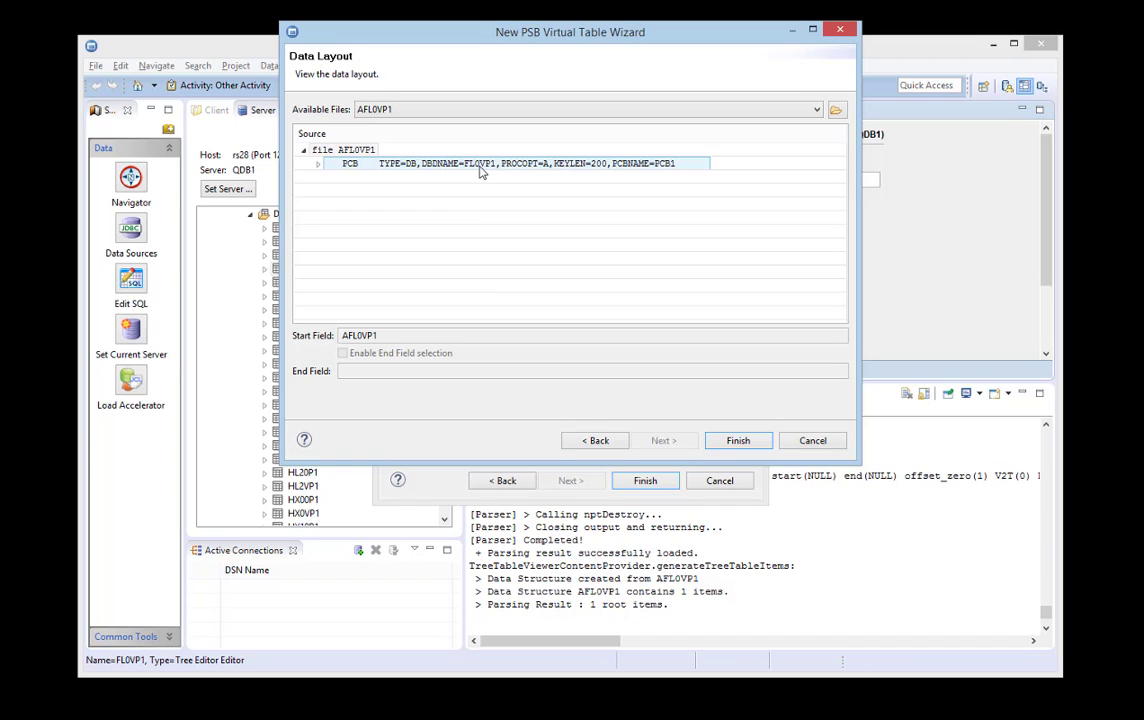
left_click(318, 163)
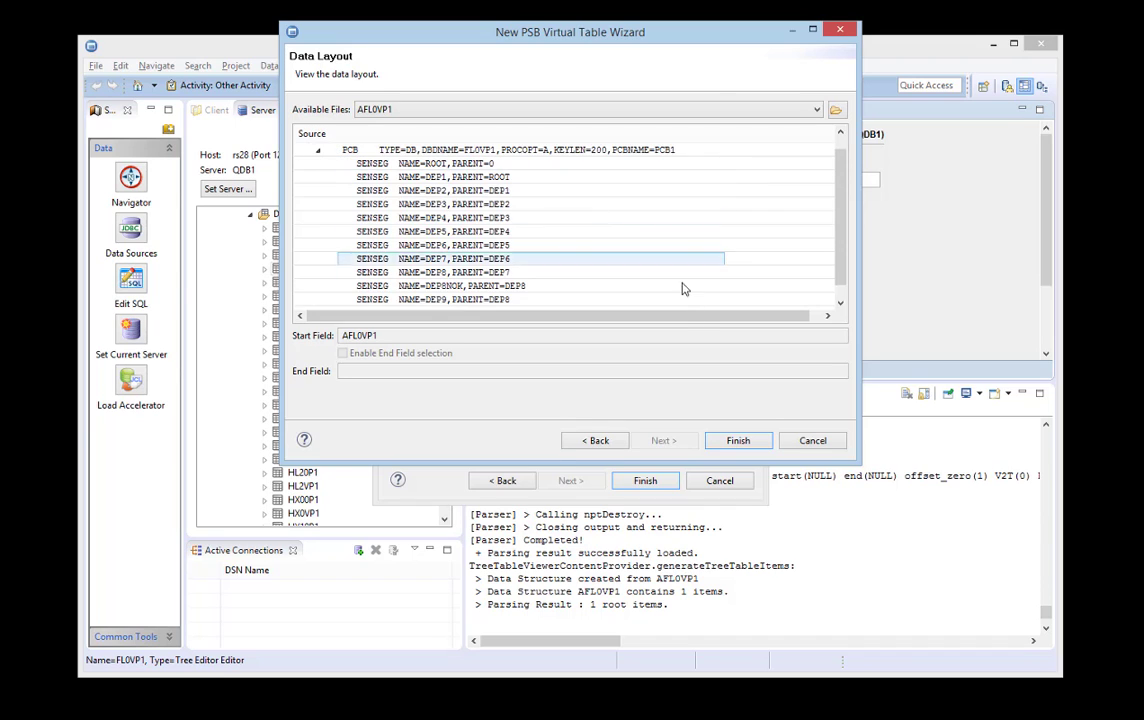
left_click(725, 444)
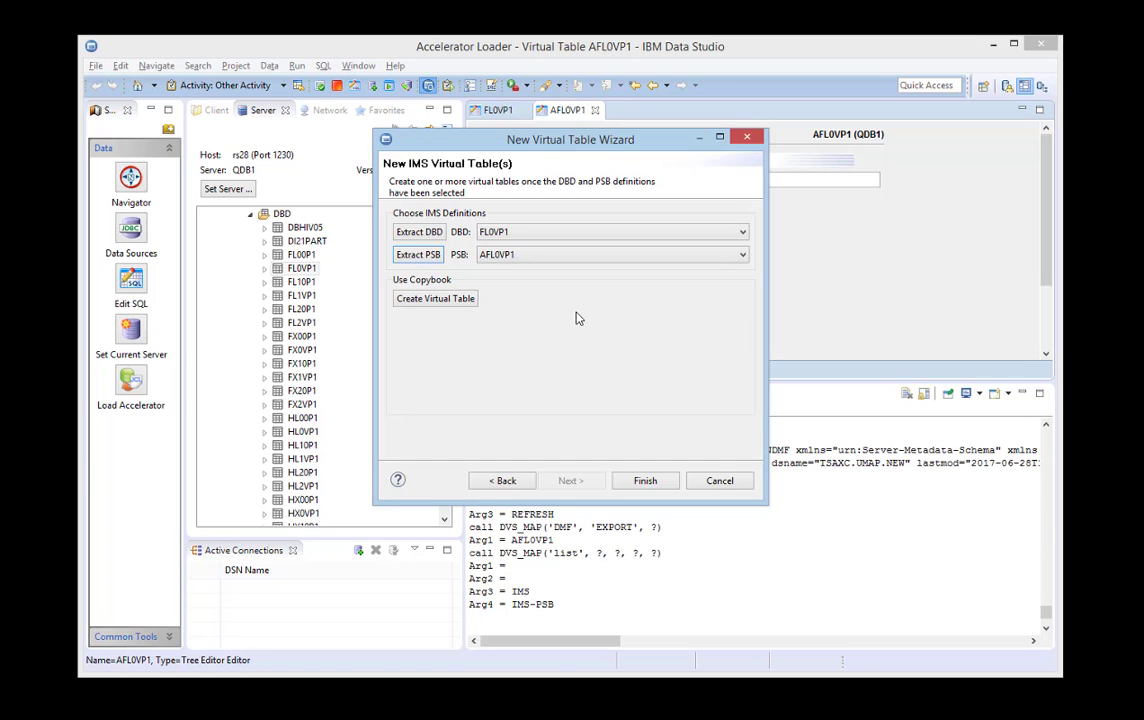
Step: Create an IMS virtual table from a copybook, name it DEMO_FL0VP1_ROOT, and continue to the source download
left_click(438, 299)
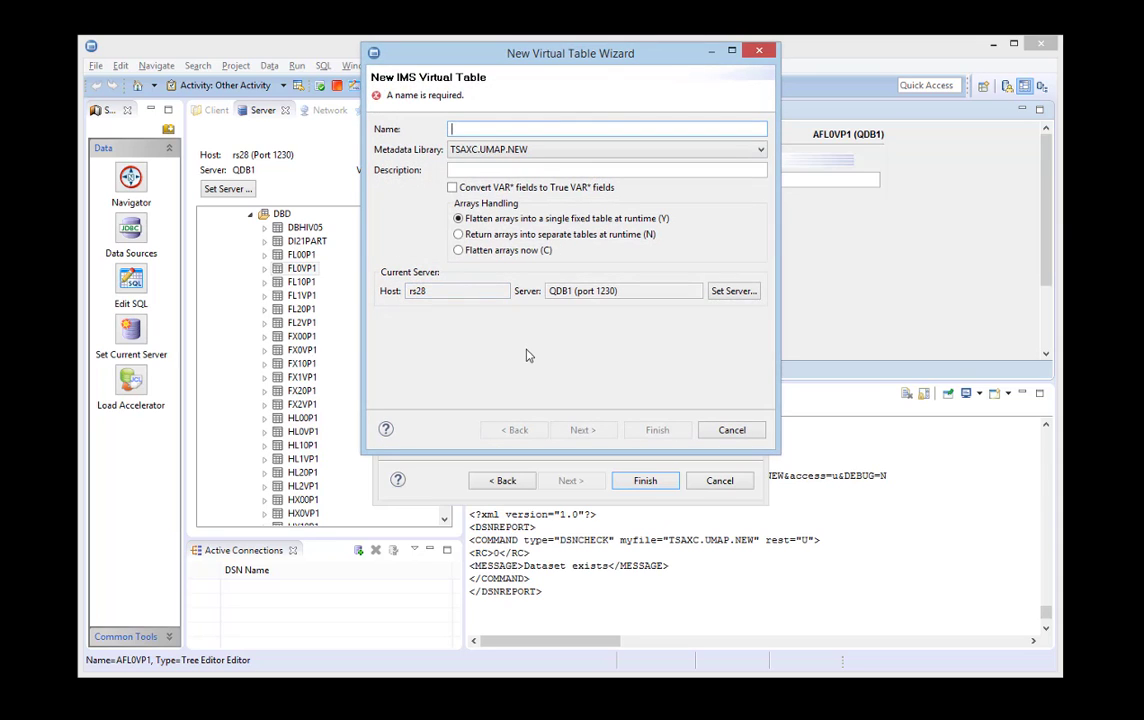
type("DEMO")
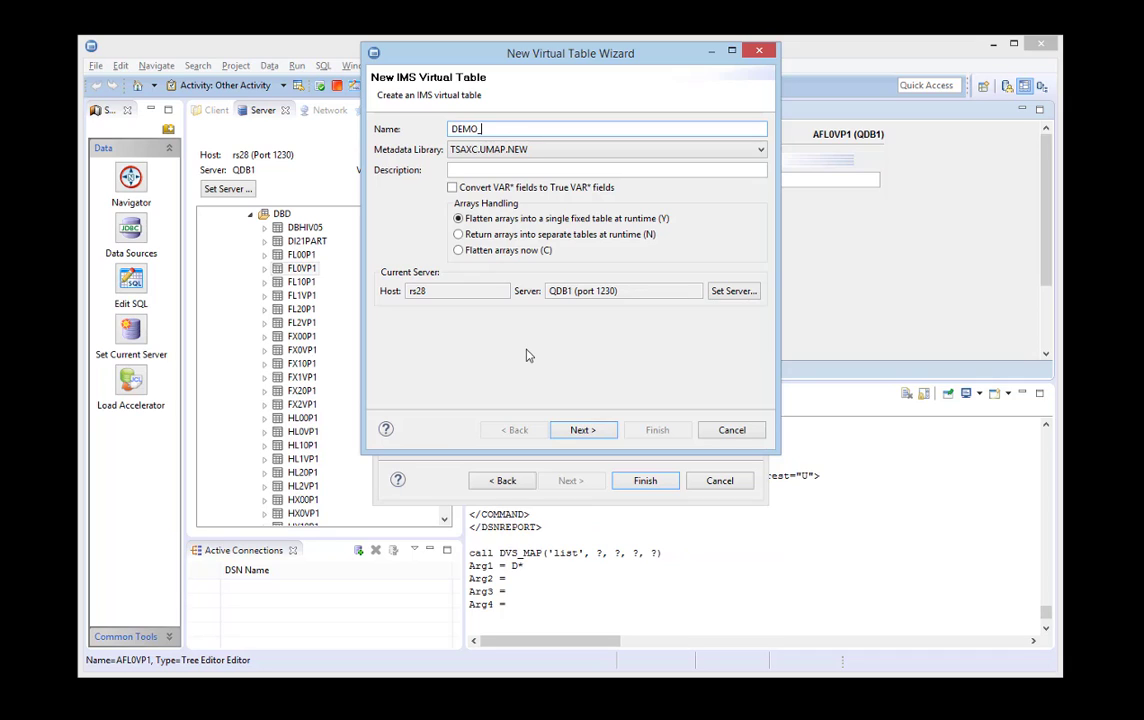
type("_FL0VP1_ROOT")
left_click(583, 430)
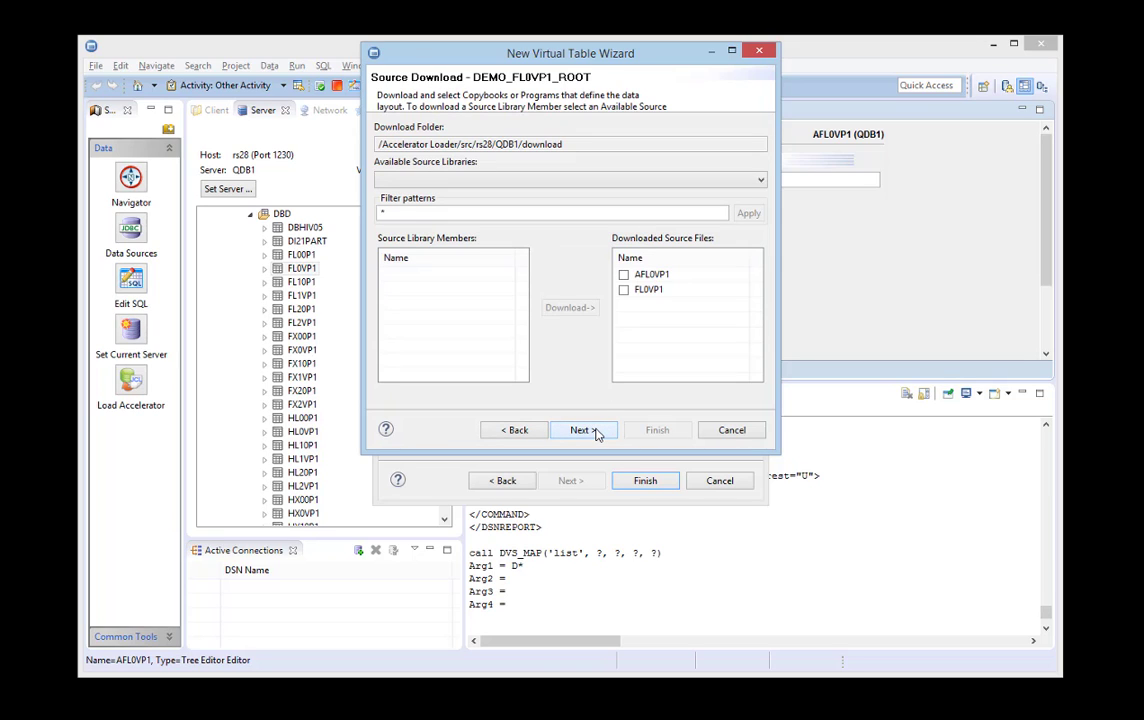
Step: Download the ROOT copybook from source library IDA4COPYBOOK - RSQA.IMS.DBA.COPYBOOK.IDA4 and continue to the virtual table layout
left_click(557, 182)
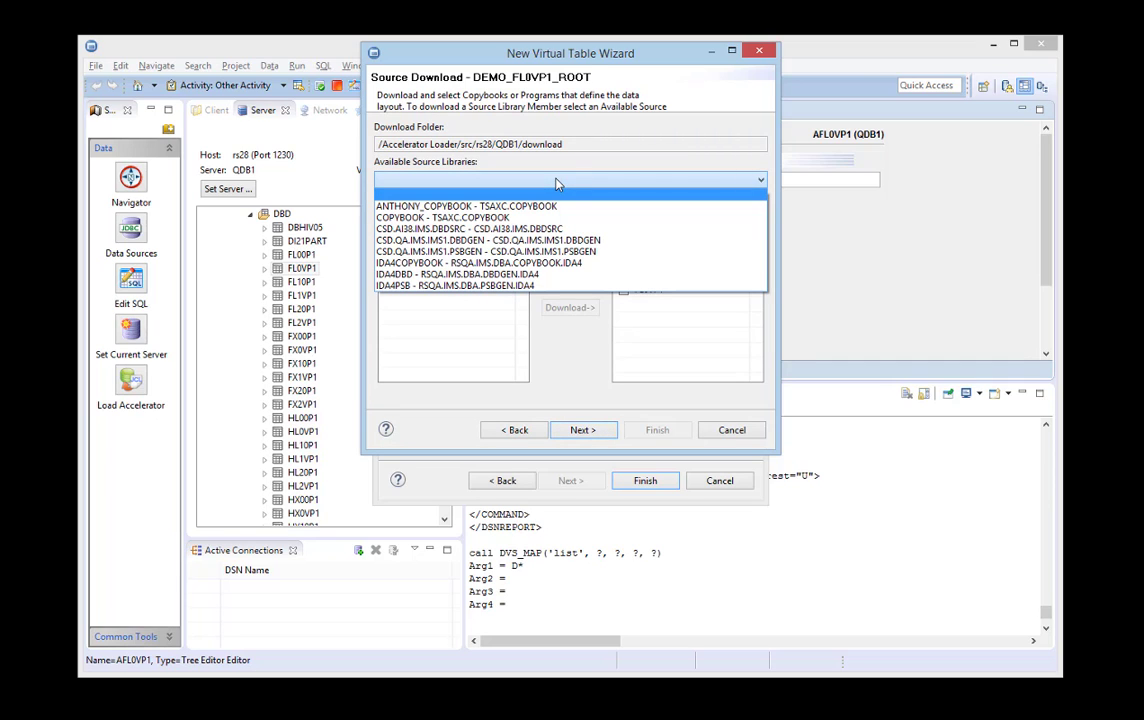
left_click(553, 263)
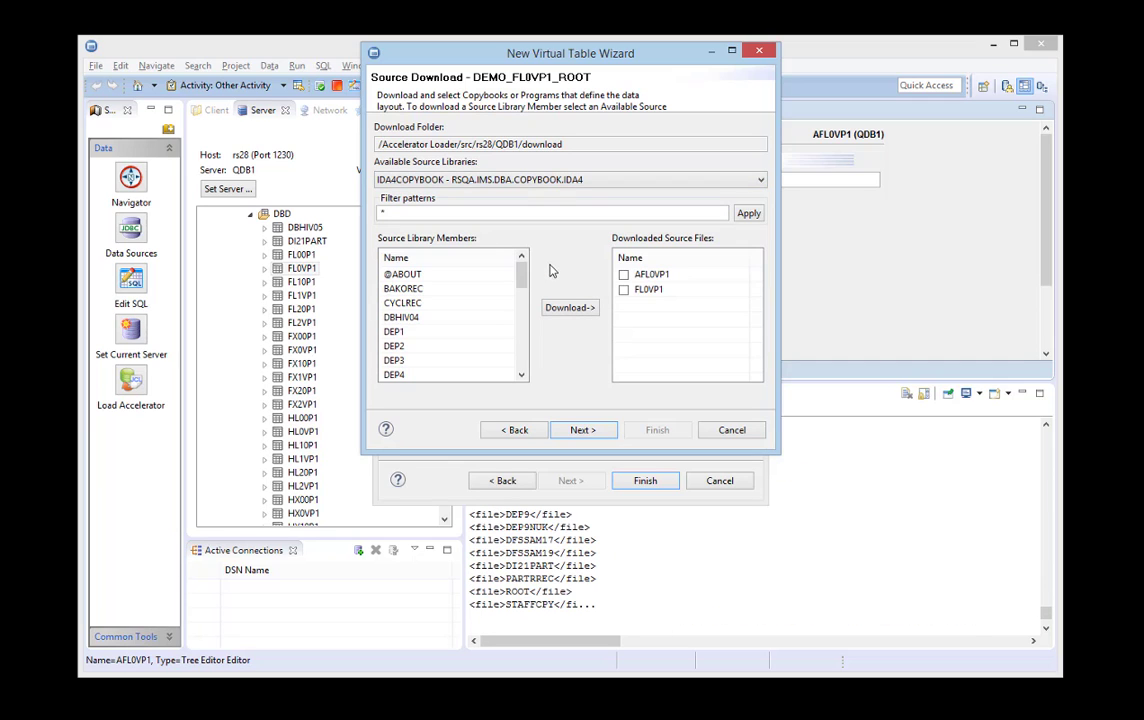
left_click_drag(522, 280, 518, 333)
left_click(492, 332)
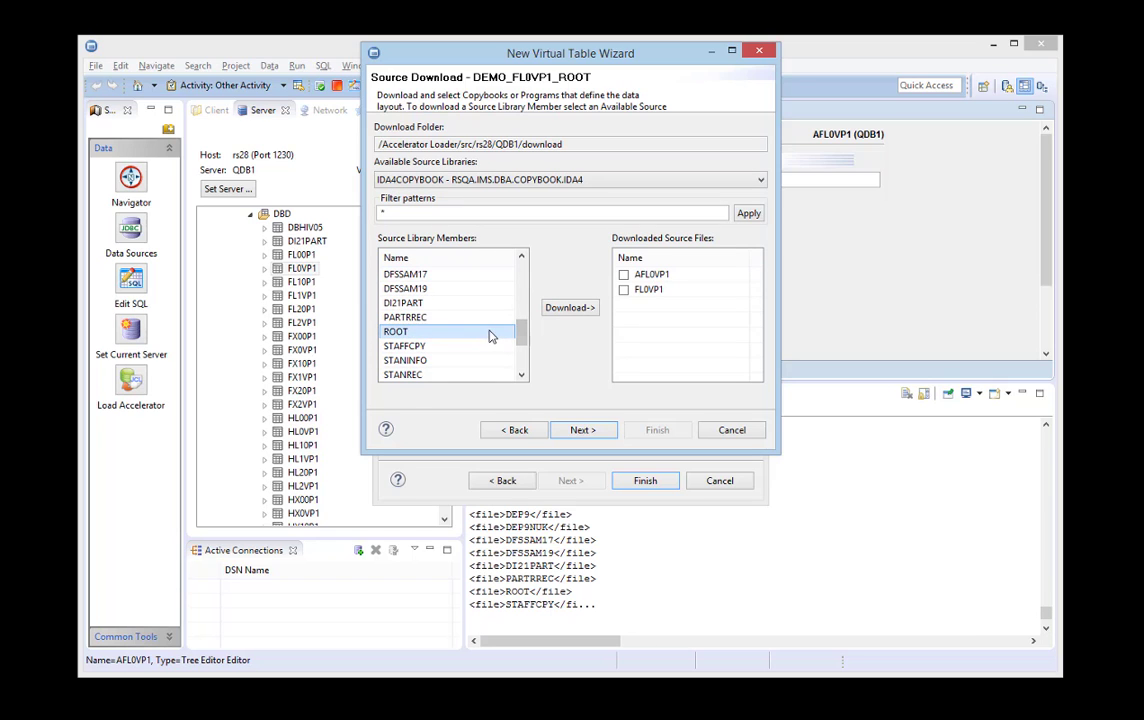
left_click(577, 308)
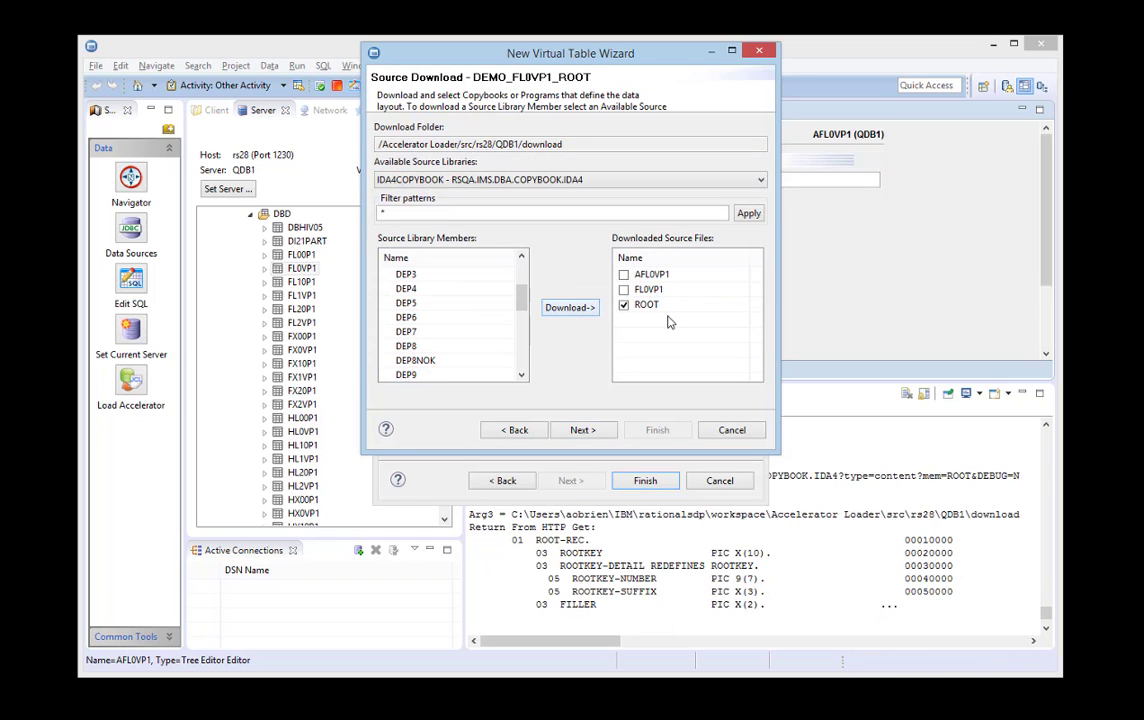
left_click(600, 433)
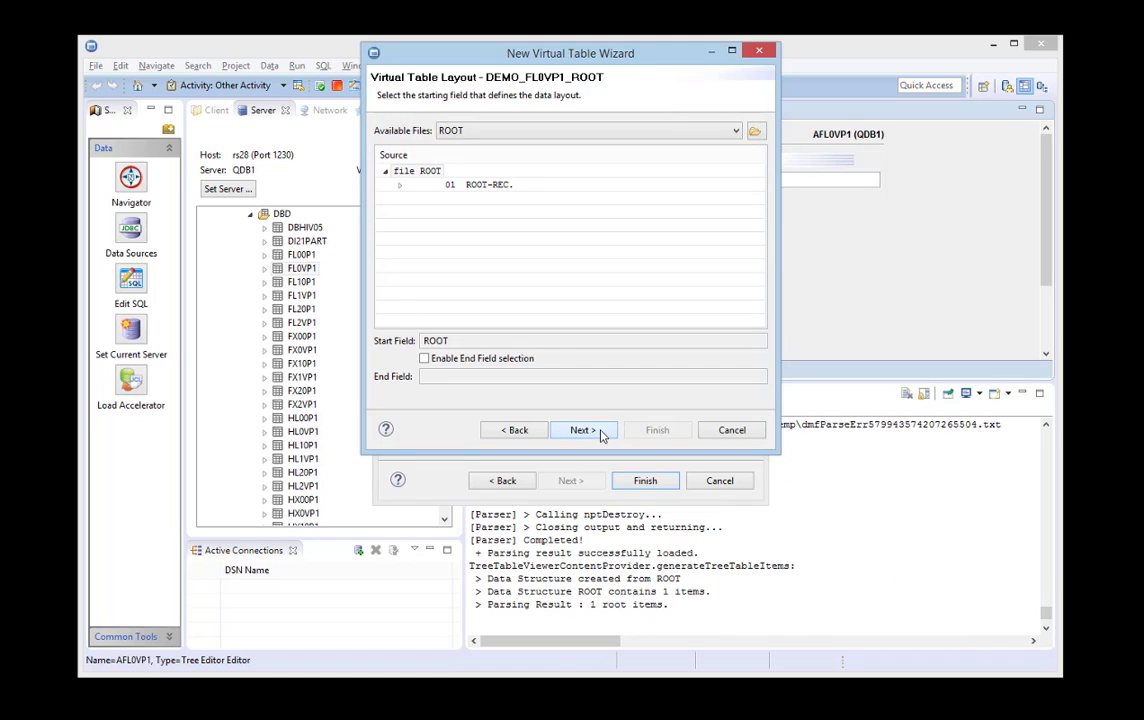
Step: Expand the ROOT-REC layout, exclude ROOTKEY from the redefines while keeping ROOTKEY-DETAIL, and continue to the IMS information
left_click(399, 185)
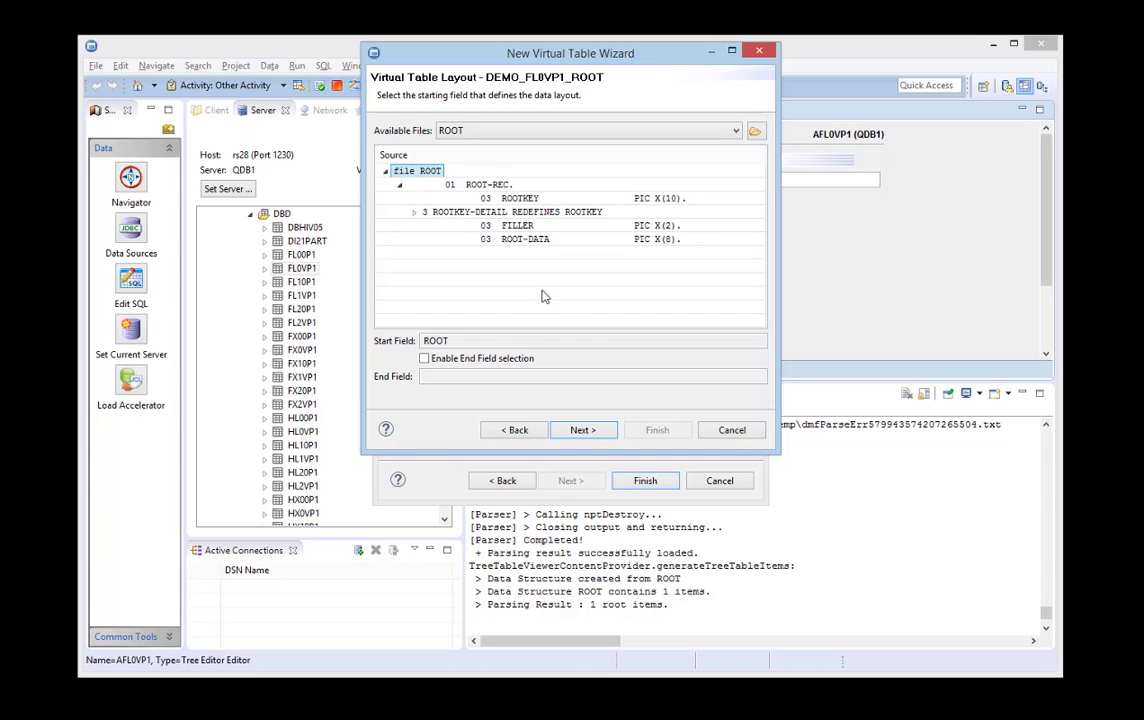
left_click(585, 431)
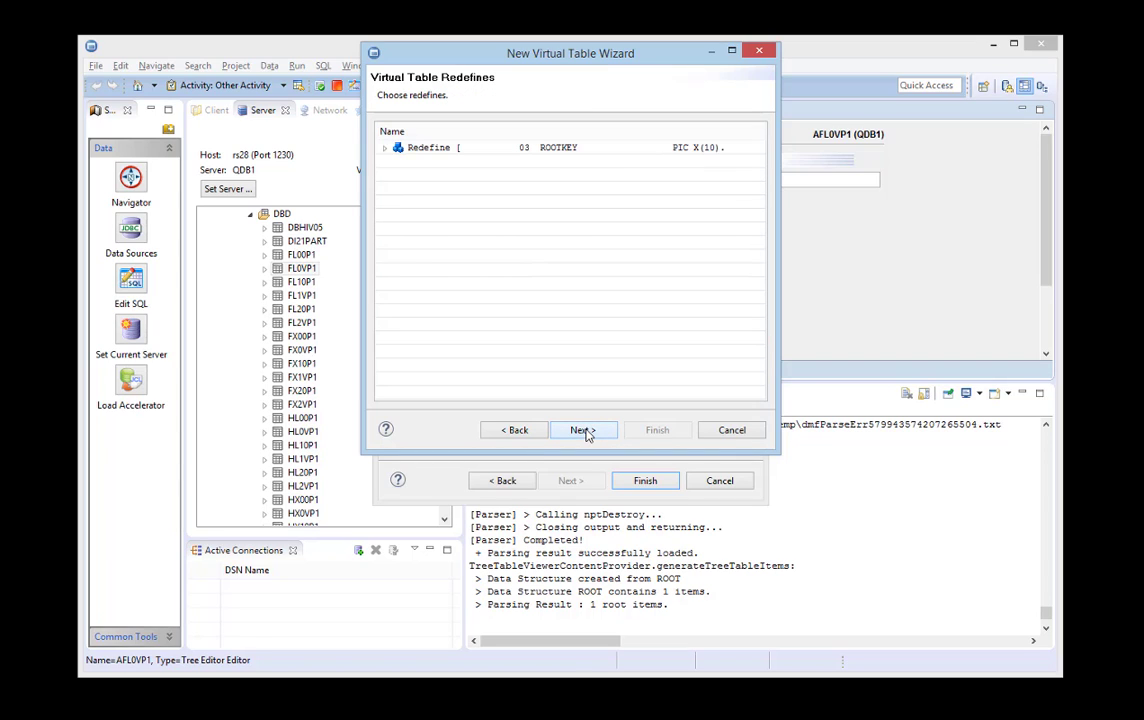
left_click(385, 149)
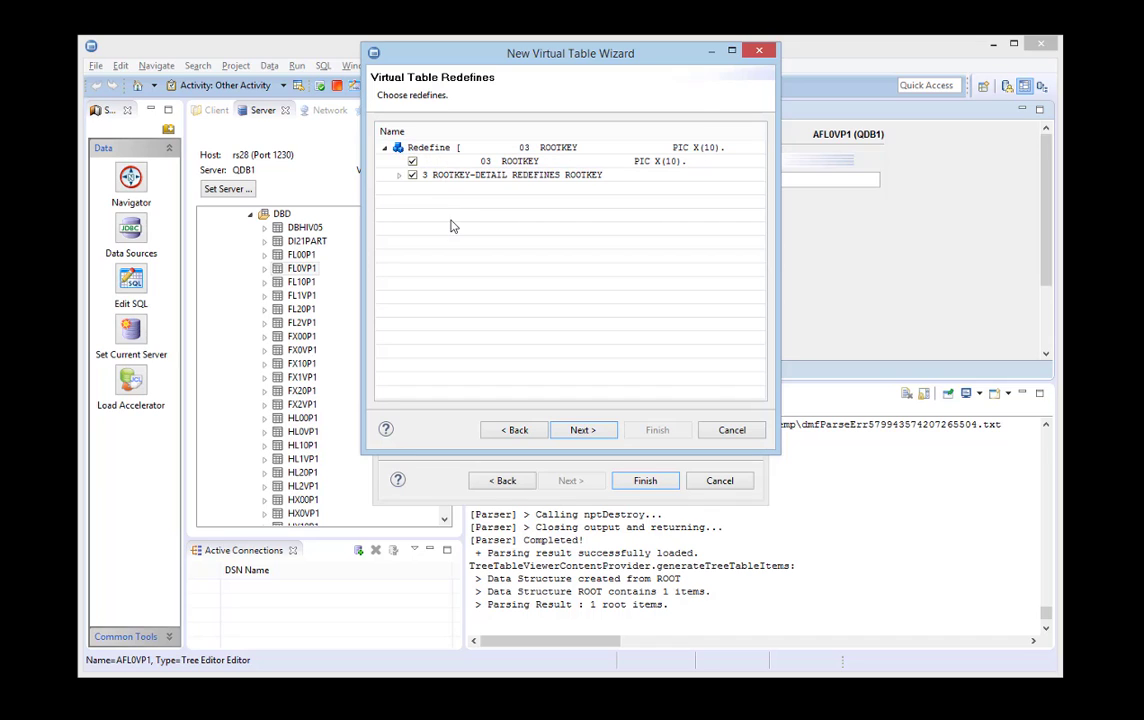
left_click(399, 175)
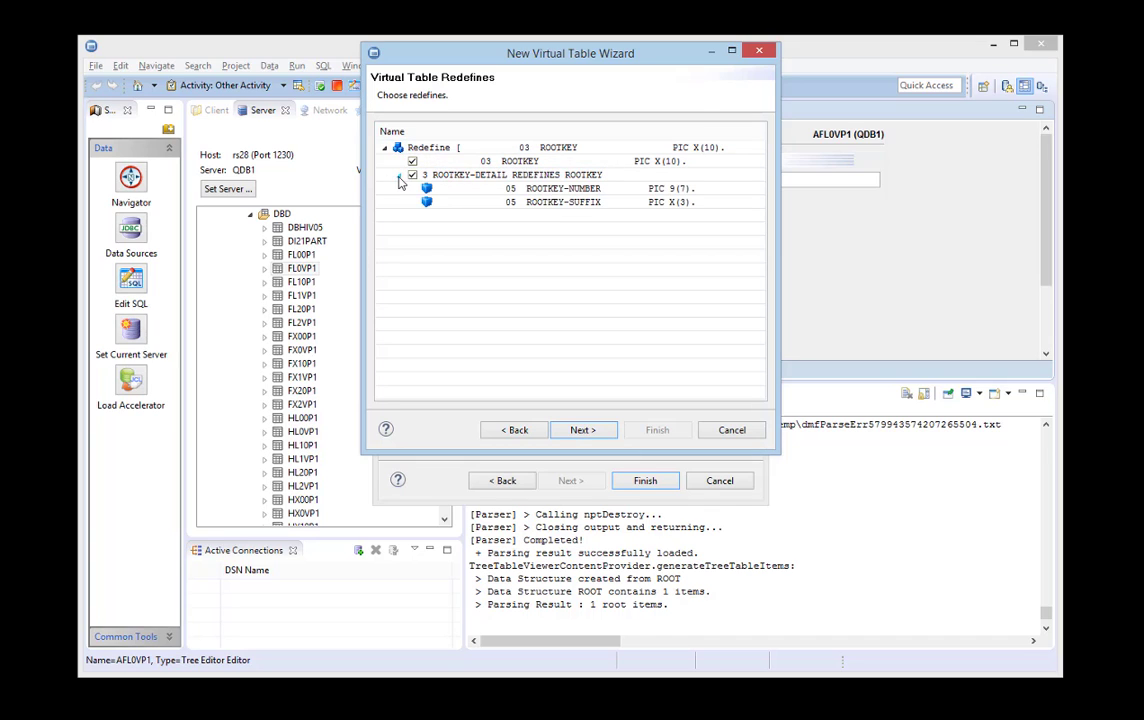
left_click(412, 161)
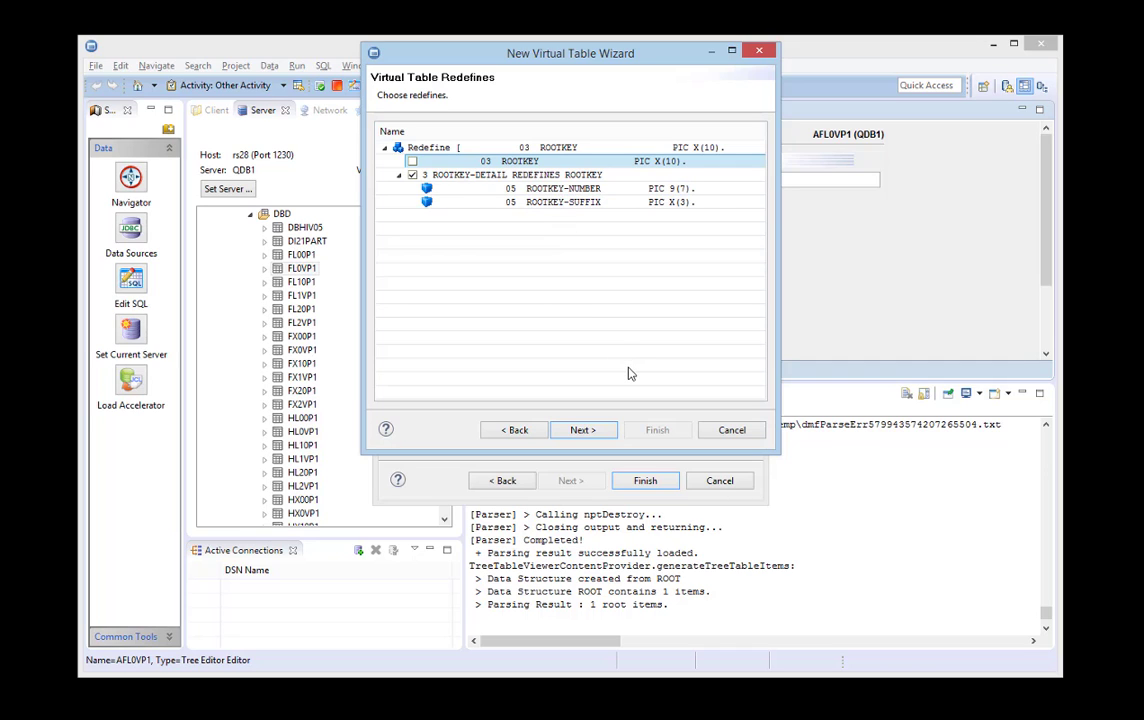
left_click(587, 430)
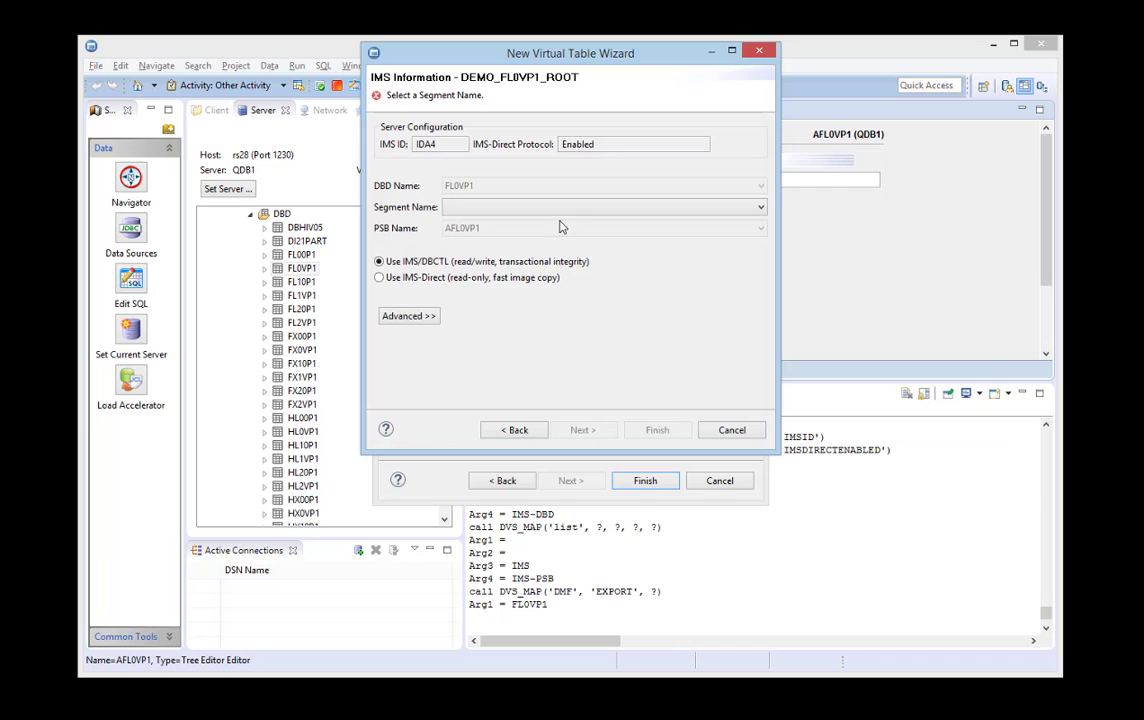
Step: Assign segment ROOT to DEMO_FL0VP1_ROOT and finish creating the virtual table
left_click(560, 208)
left_click(515, 223)
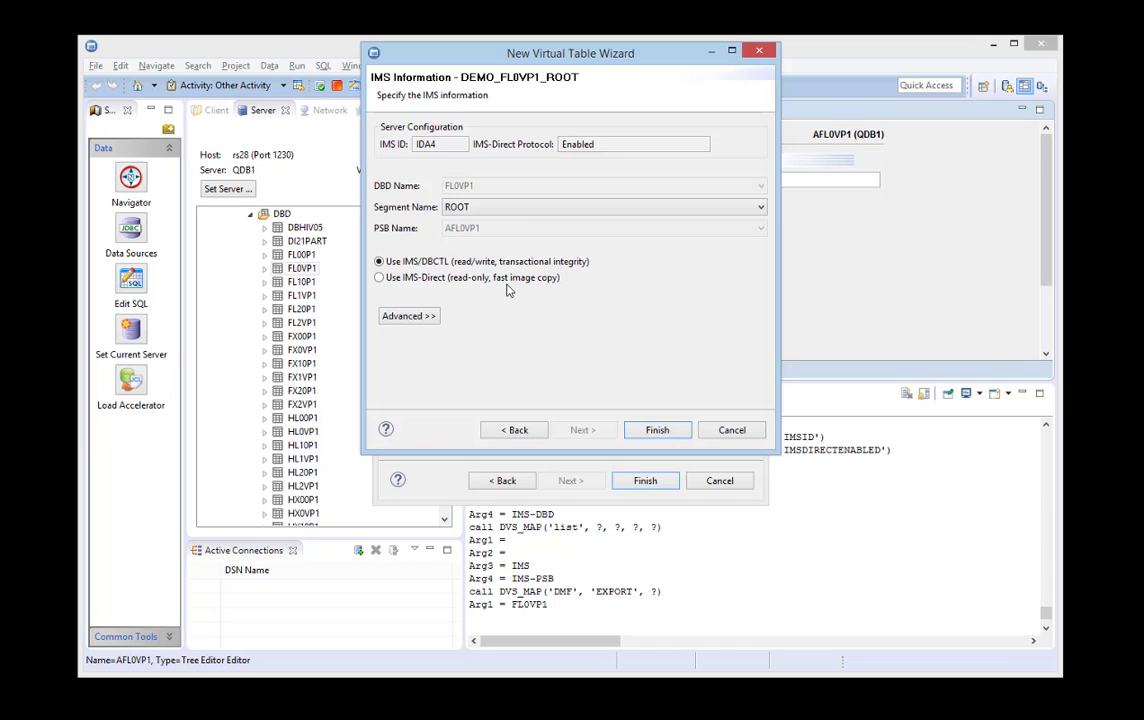
left_click(660, 430)
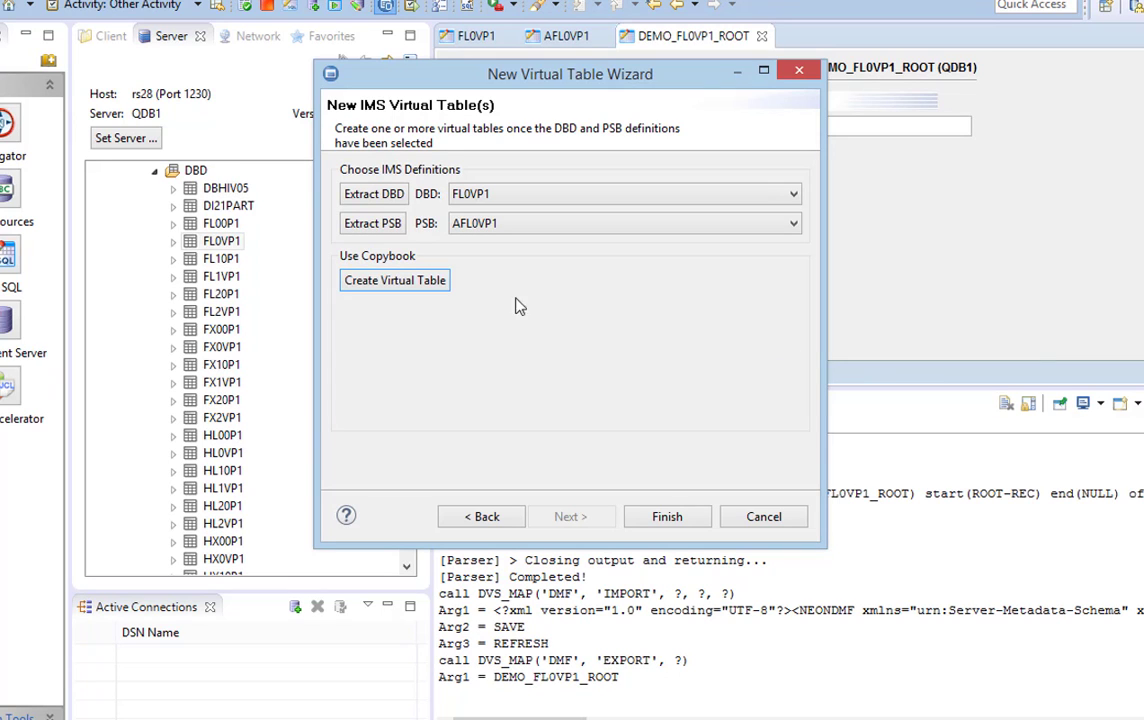
Step: Start another IMS virtual table from a copybook, name it DEMO_FL0VP1_DEP1, and continue to the source download
left_click(396, 281)
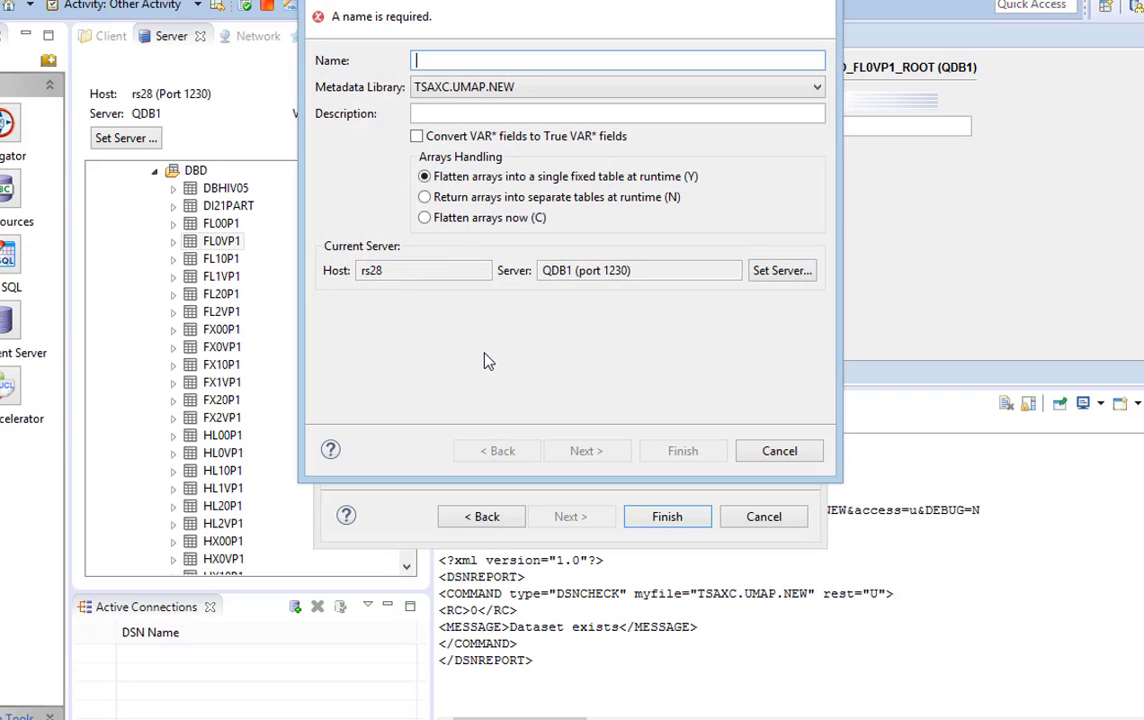
type("DEMO_F")
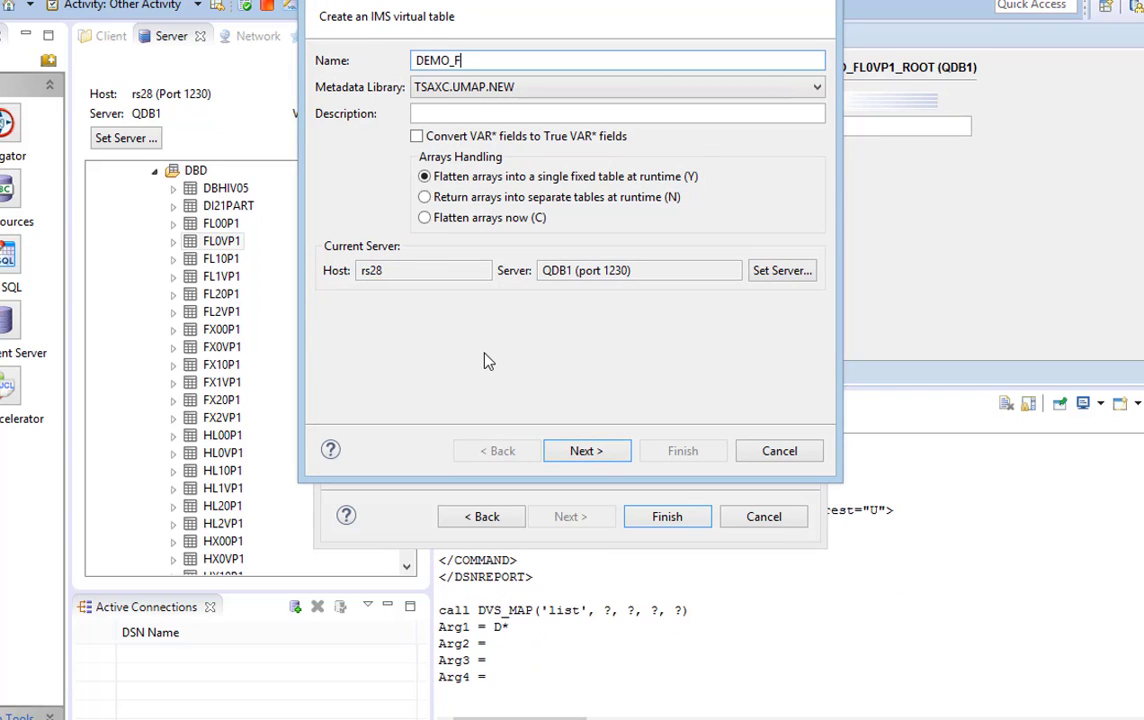
type("L0VP1_DEP1")
left_click(593, 451)
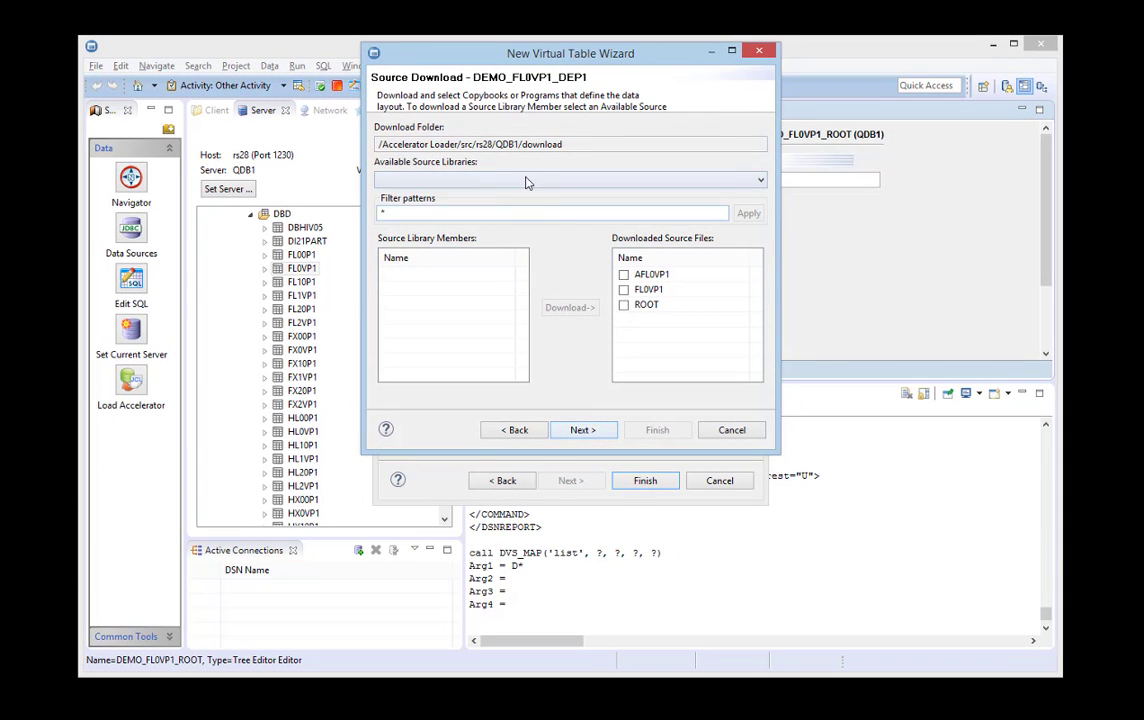
Step: Download the DEP1 copybook from source library IDA4COPYBOOK - RSQA.IMS.DBA.COPYBOOK.IDA4 and continue to the virtual table layout
left_click(528, 183)
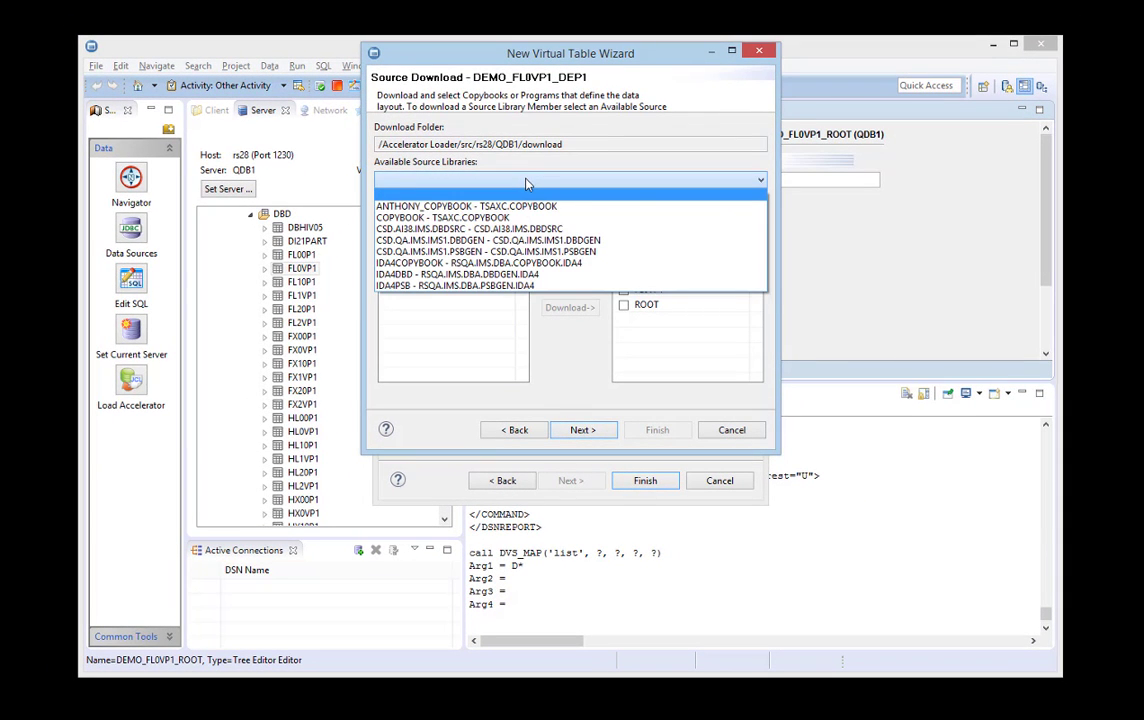
left_click(508, 263)
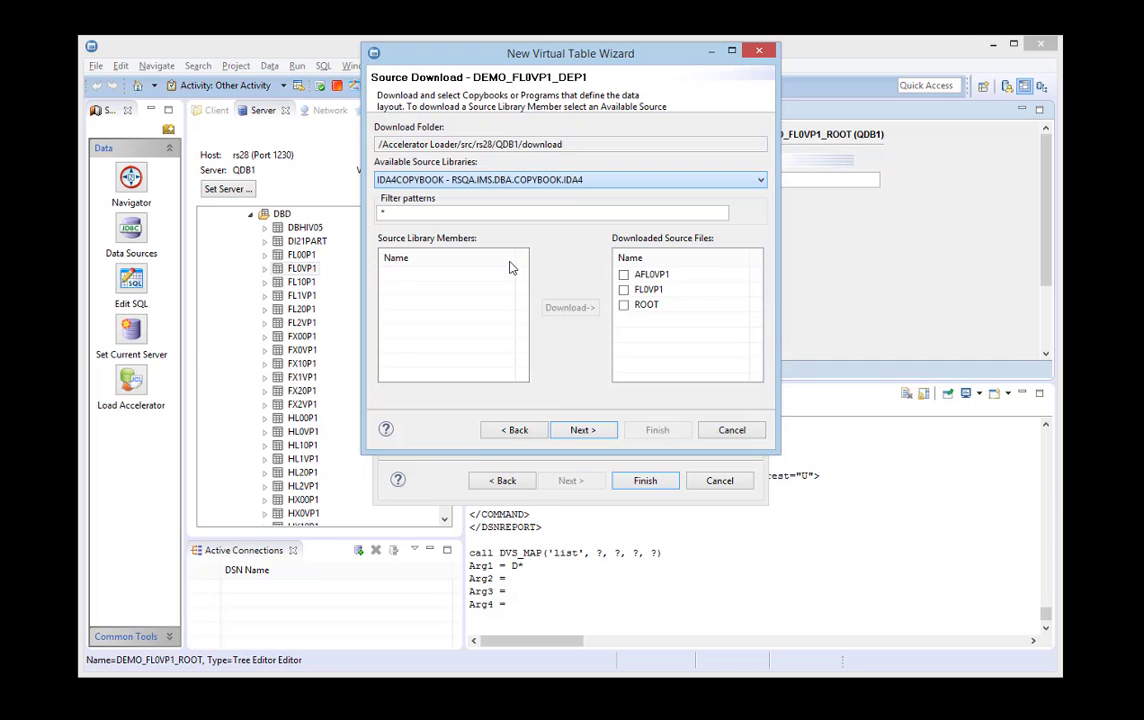
left_click(483, 332)
left_click(560, 310)
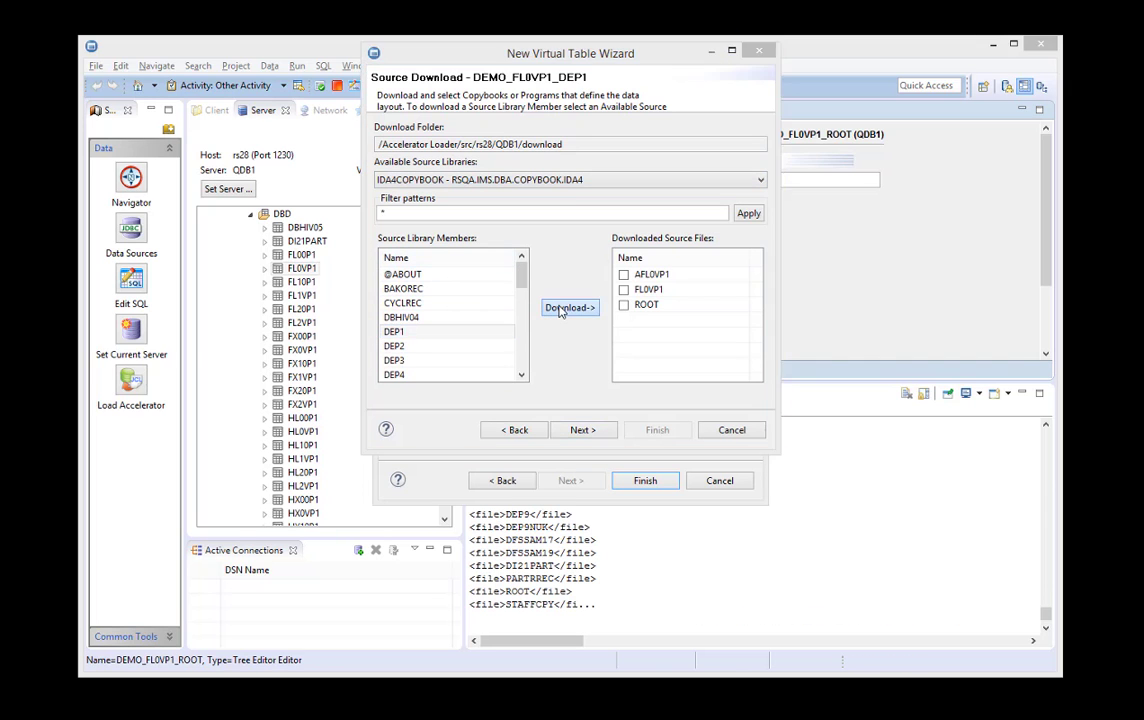
left_click(583, 430)
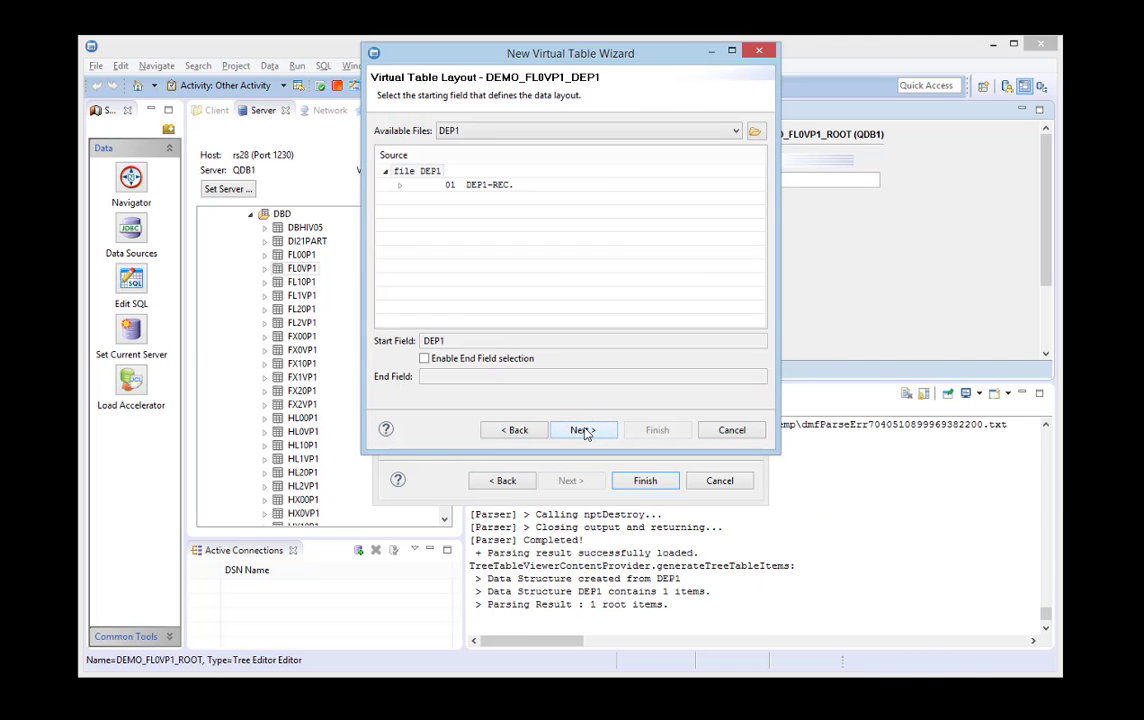
Step: Accept the DEP1 layout, exclude DEP1KEY from the redefines while keeping DEP1KEY-DETAIL, and continue to the IMS information
left_click(583, 430)
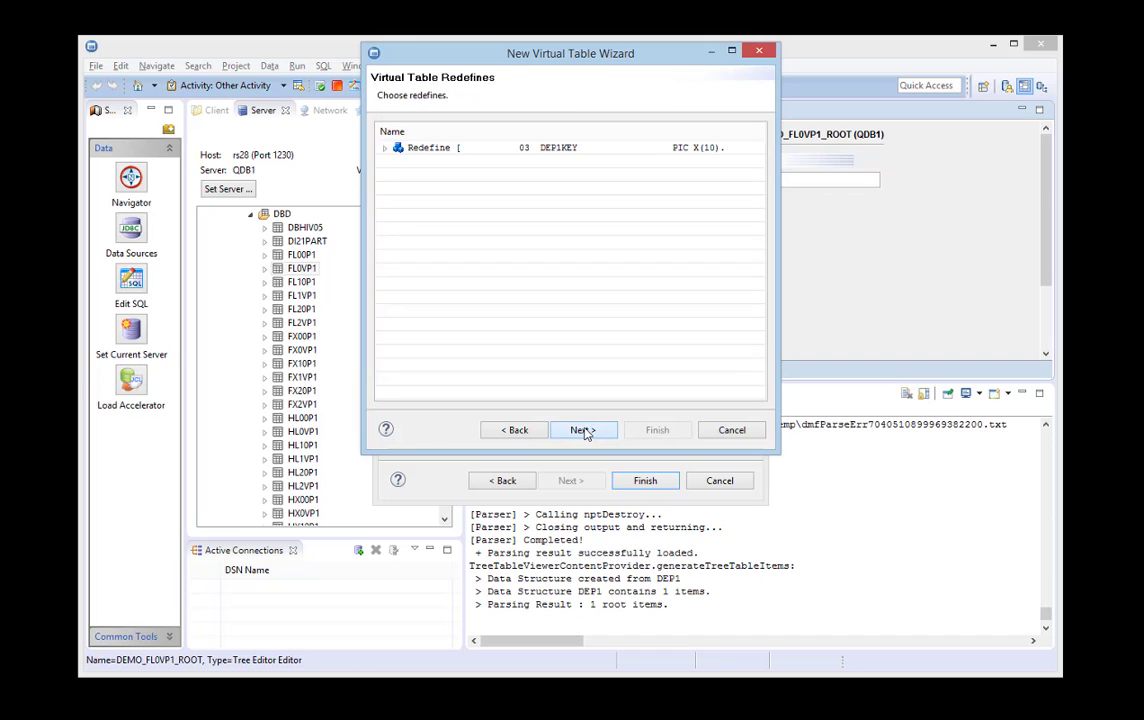
left_click(384, 148)
left_click(413, 175)
left_click(412, 175)
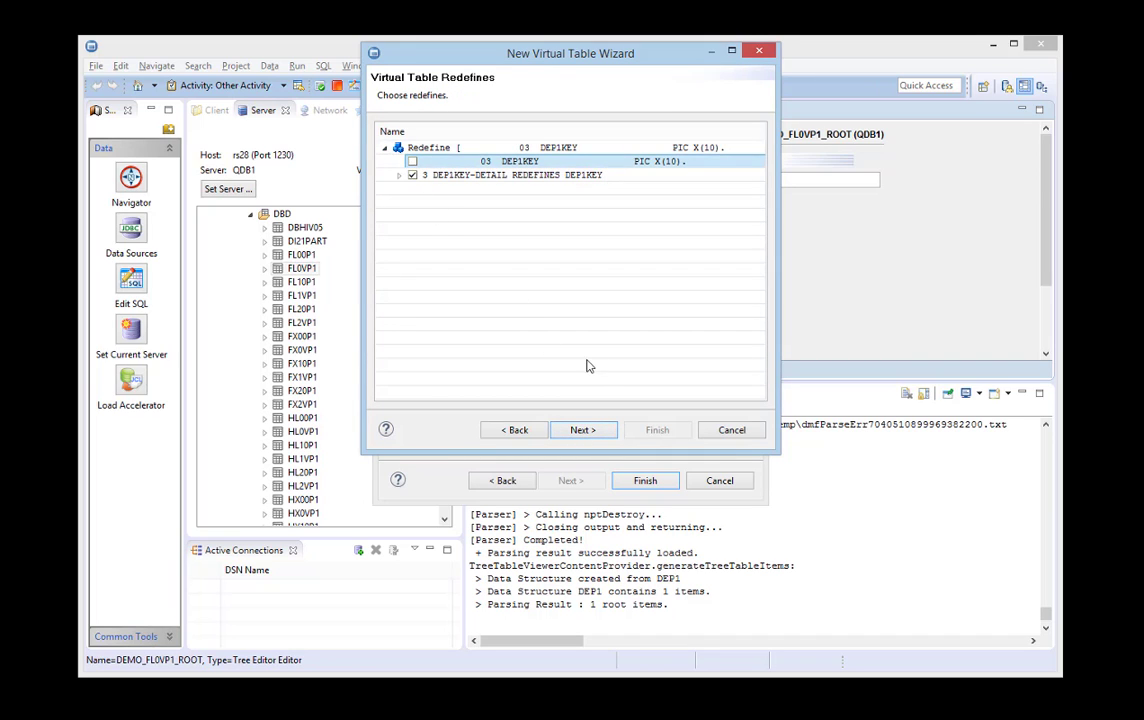
left_click(596, 431)
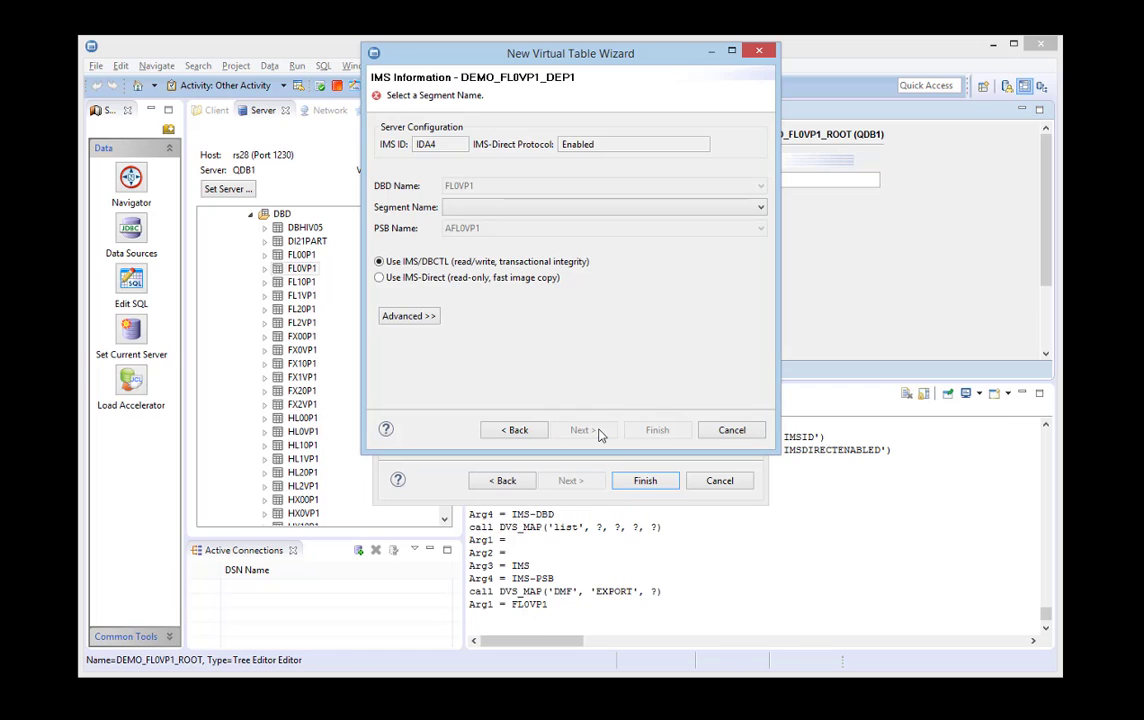
Step: Assign segment DEP1 to DEMO_FL0VP1_DEP1, finish creating the virtual table, and close the wizard
left_click(511, 207)
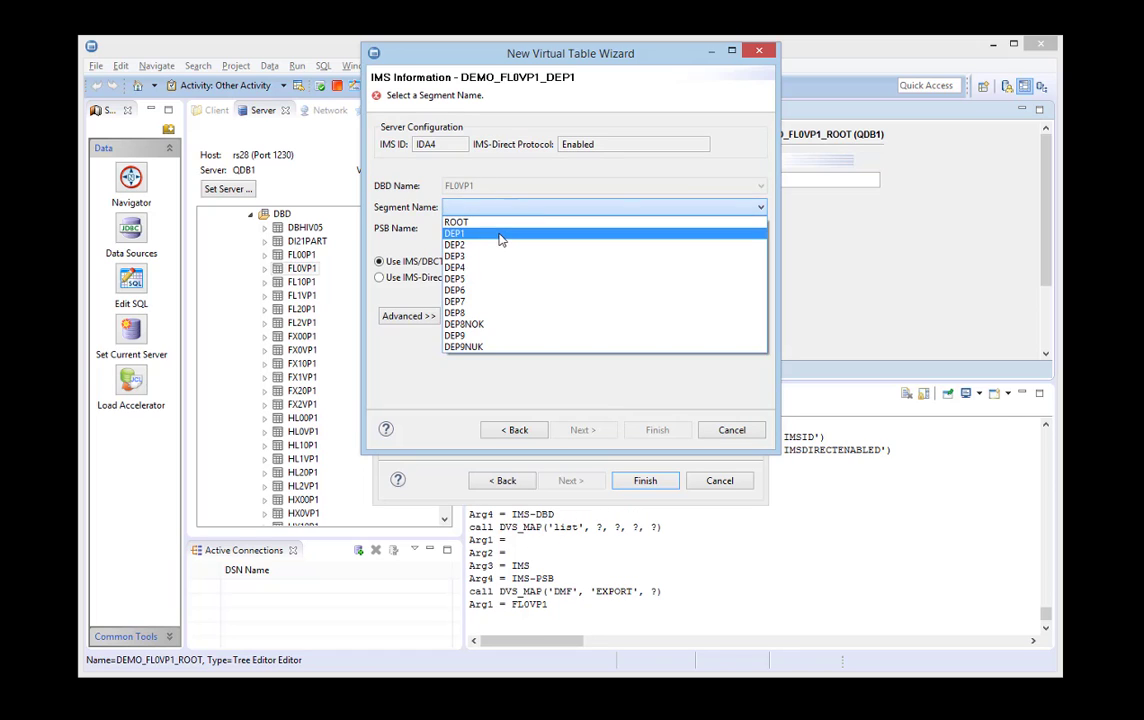
left_click(503, 233)
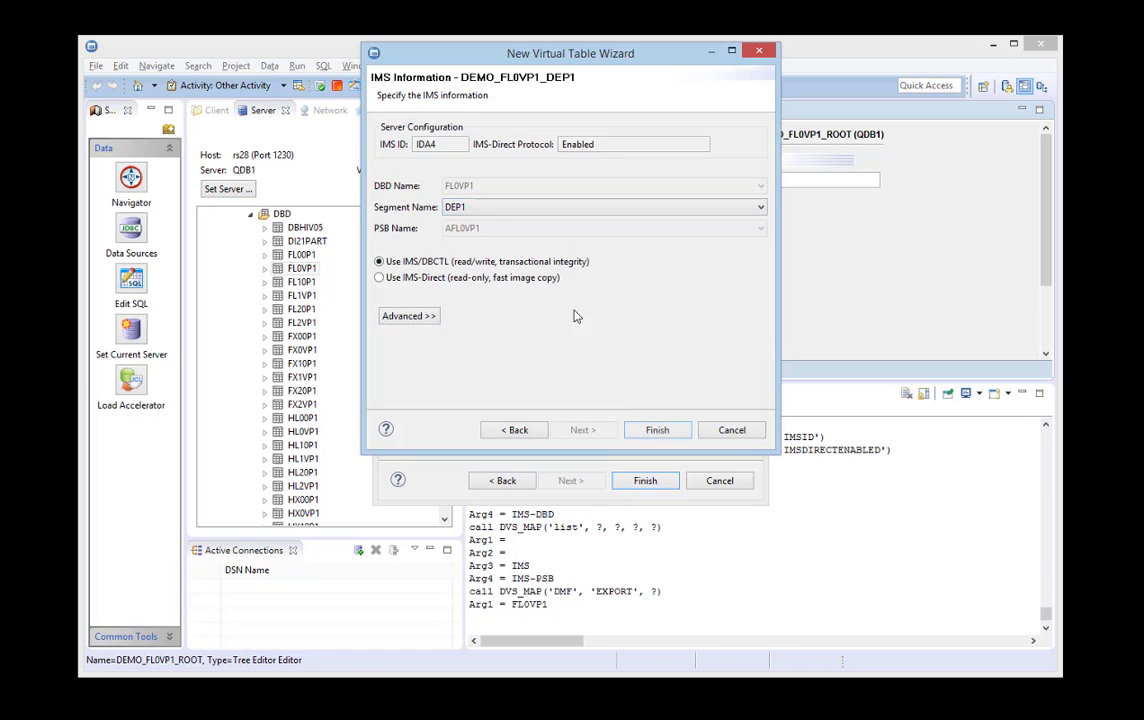
left_click(660, 432)
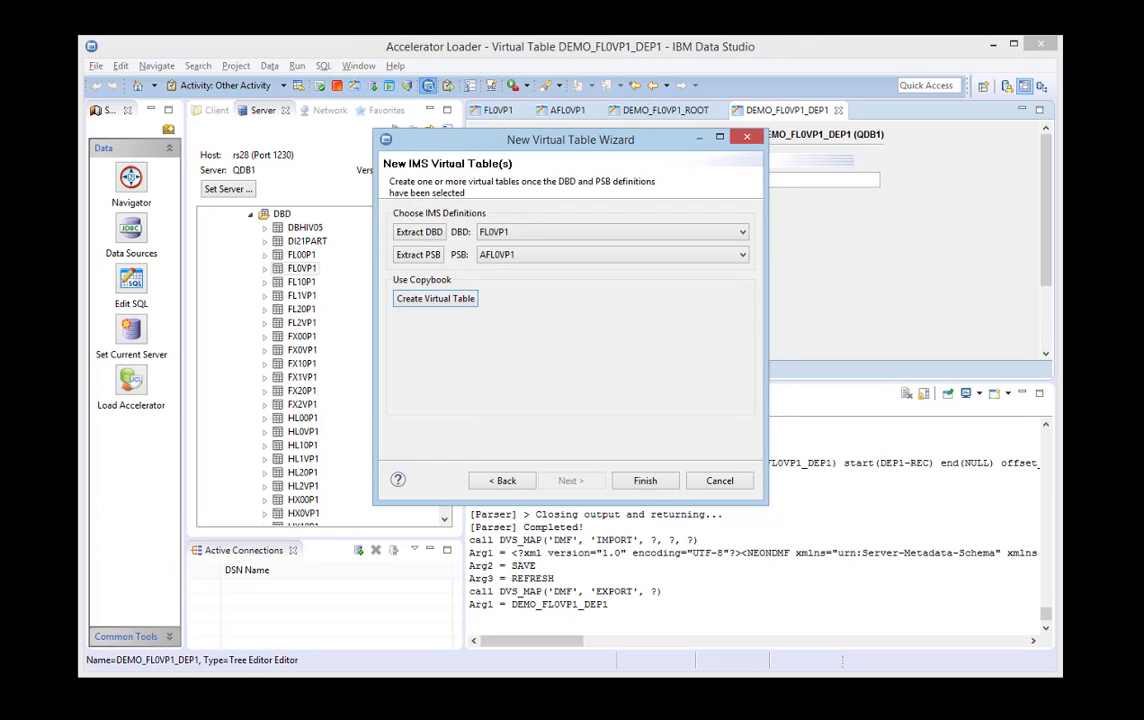
left_click(720, 480)
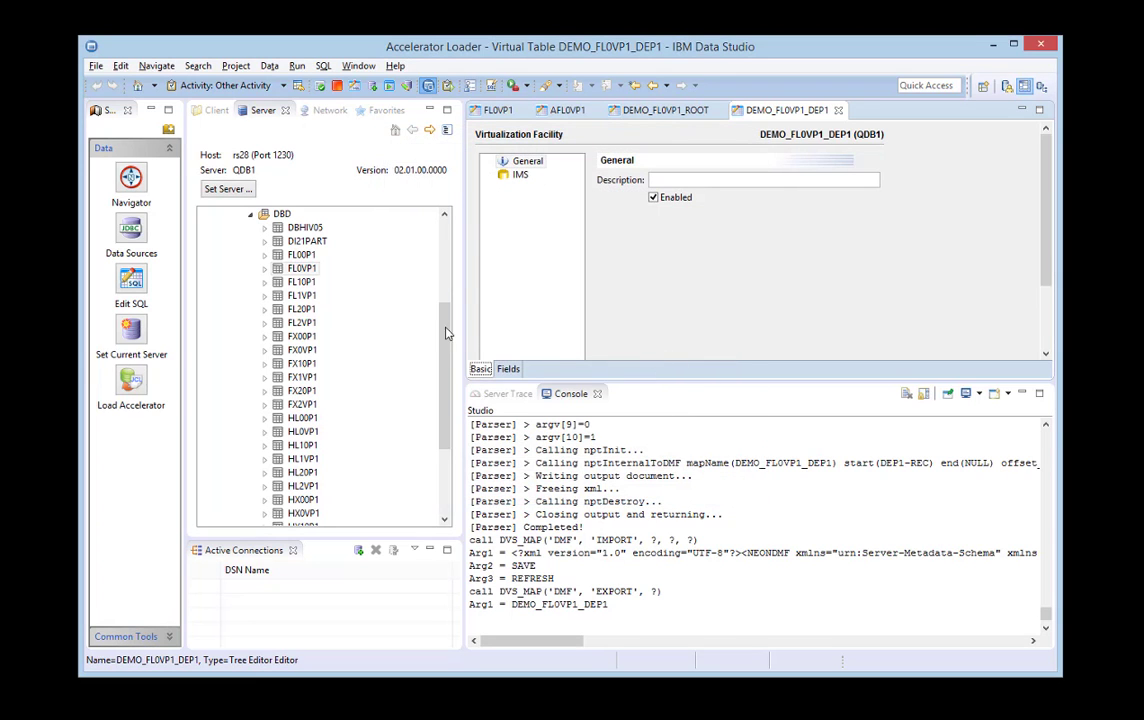
Step: Generate and execute a SELECT * query for DEMO_FL0VP1_ROOT from the virtual tables of the QDB1 data subsystem
left_click_drag(444, 327, 401, 250)
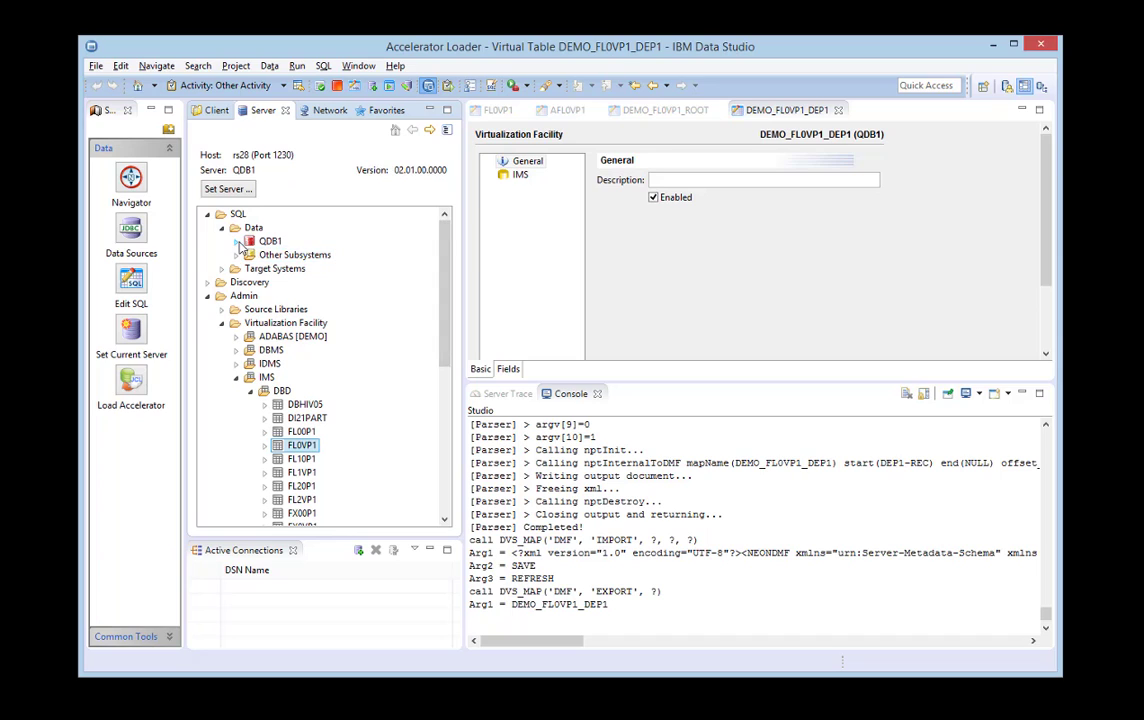
left_click(208, 296)
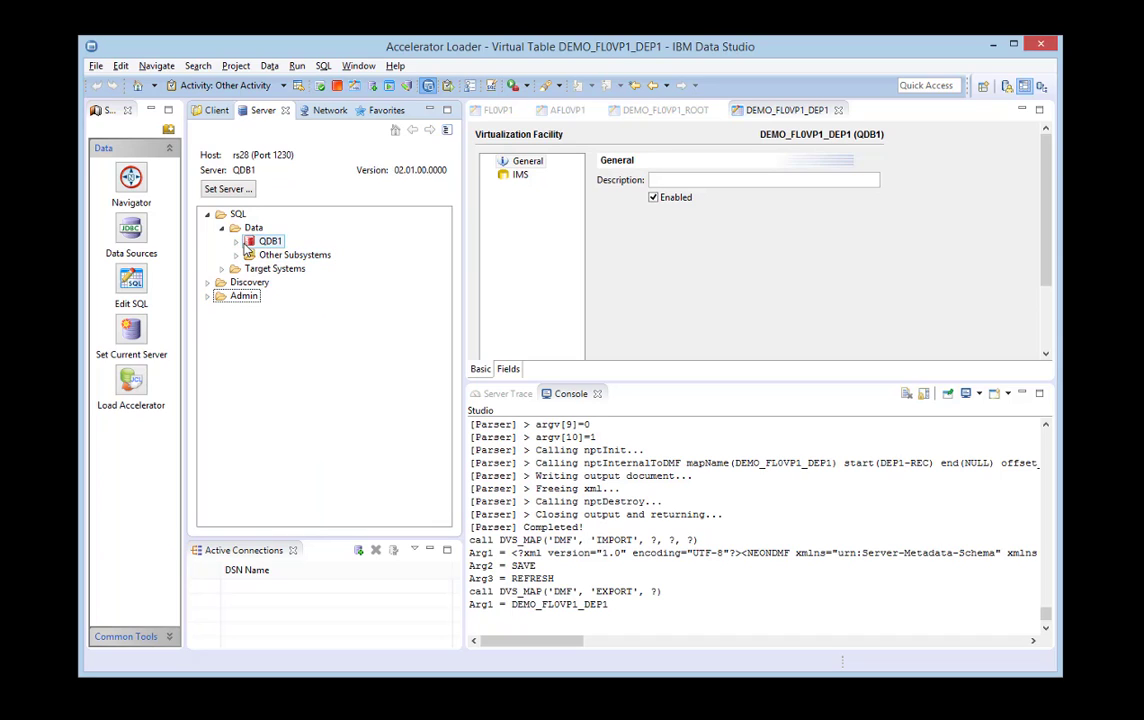
left_click(236, 241)
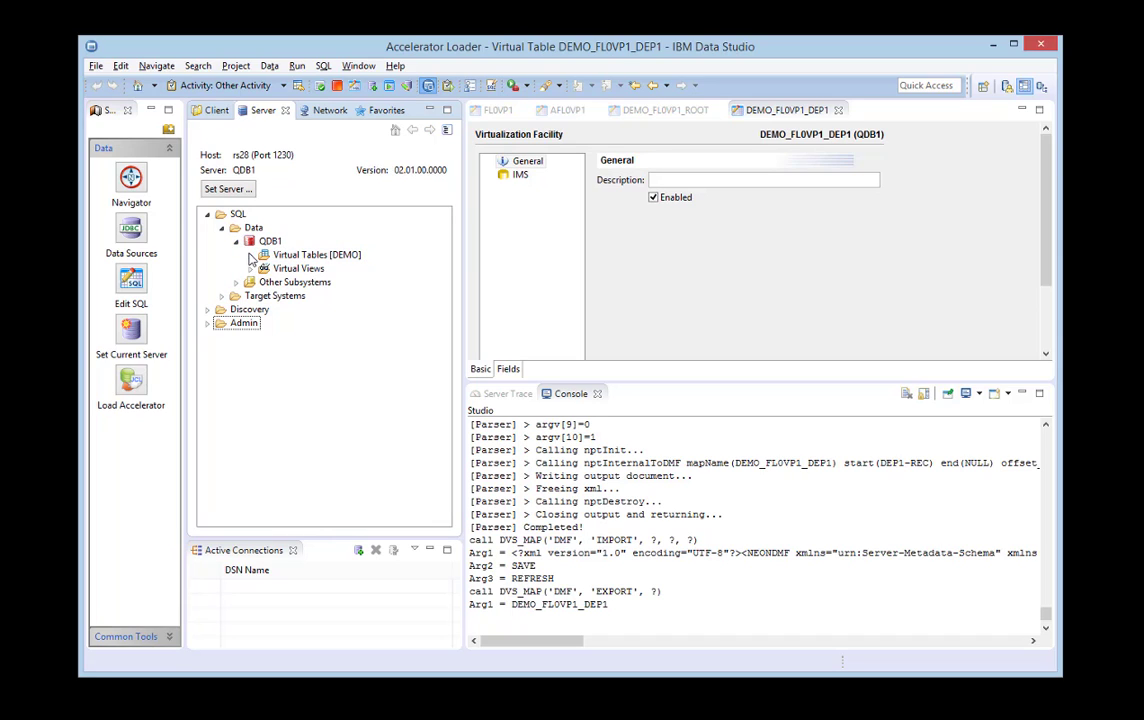
left_click(250, 255)
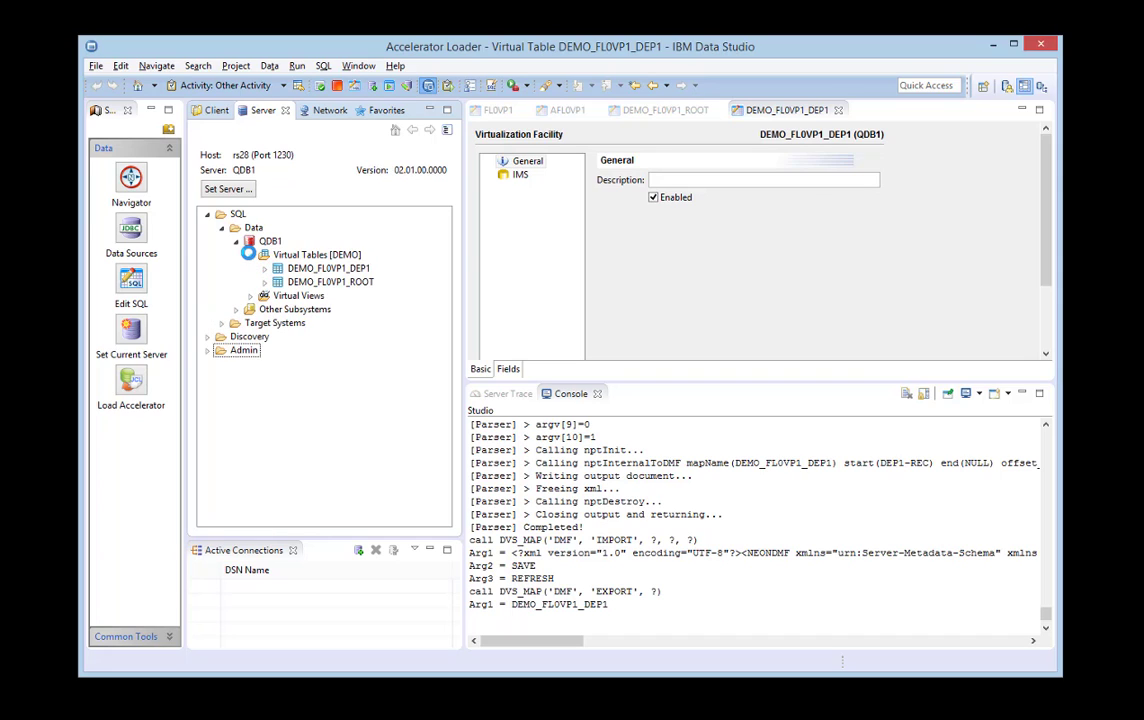
left_click(307, 283)
right_click(307, 284)
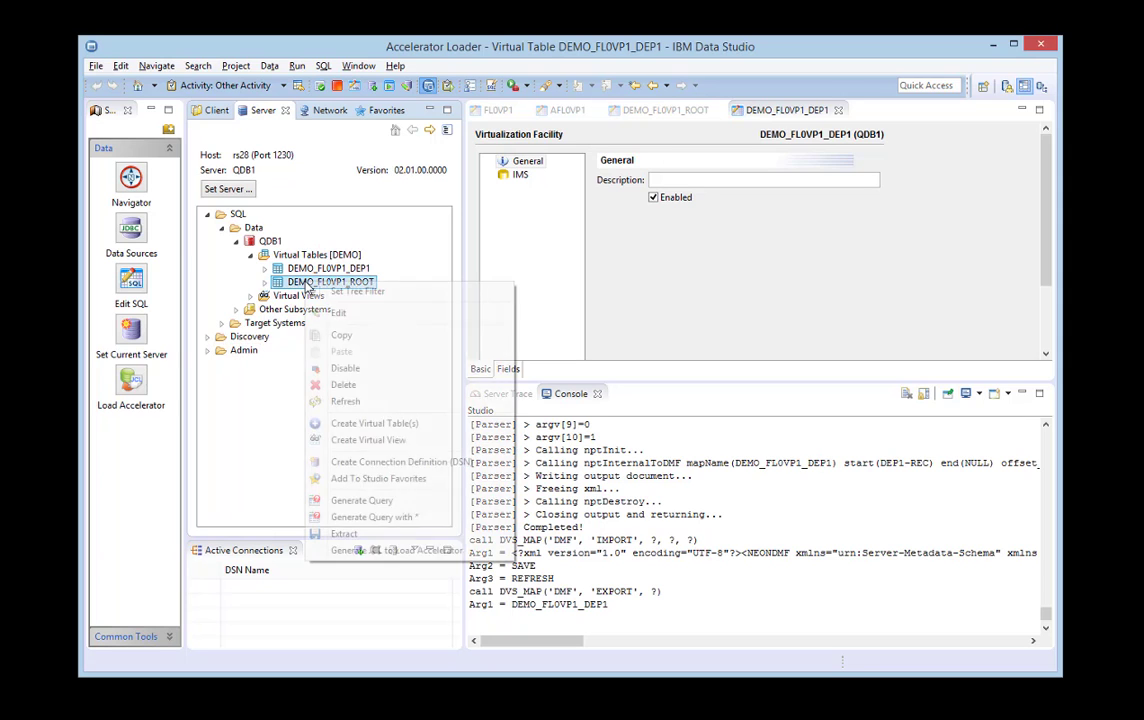
left_click(437, 519)
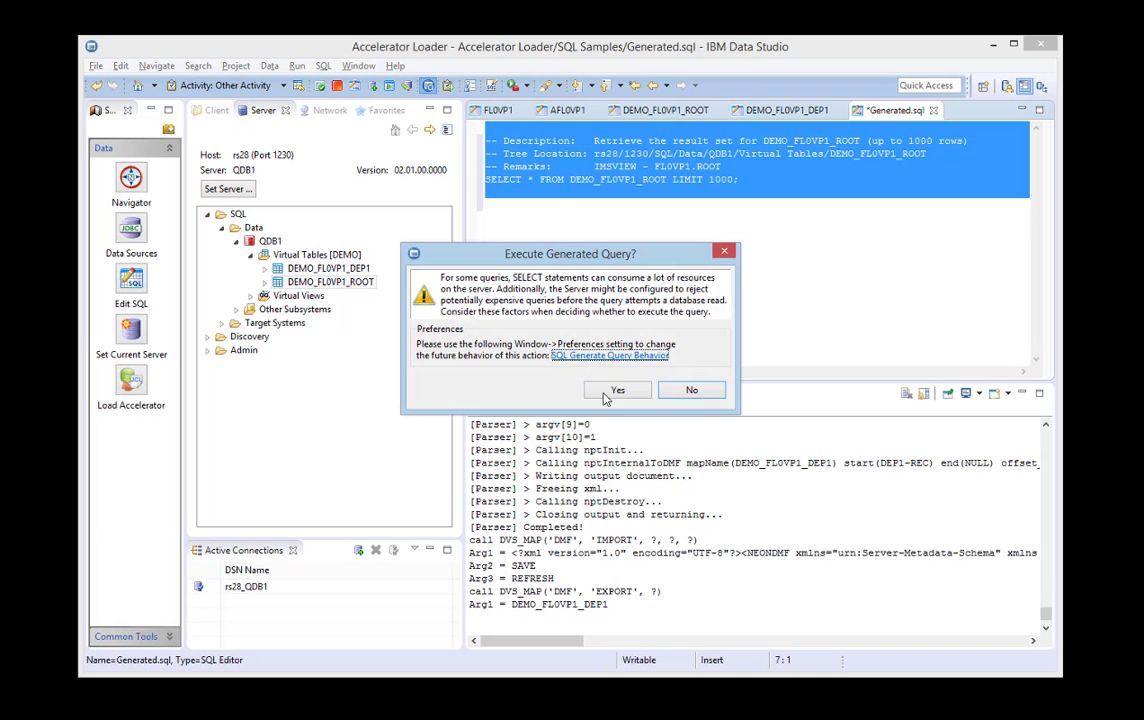
left_click(606, 391)
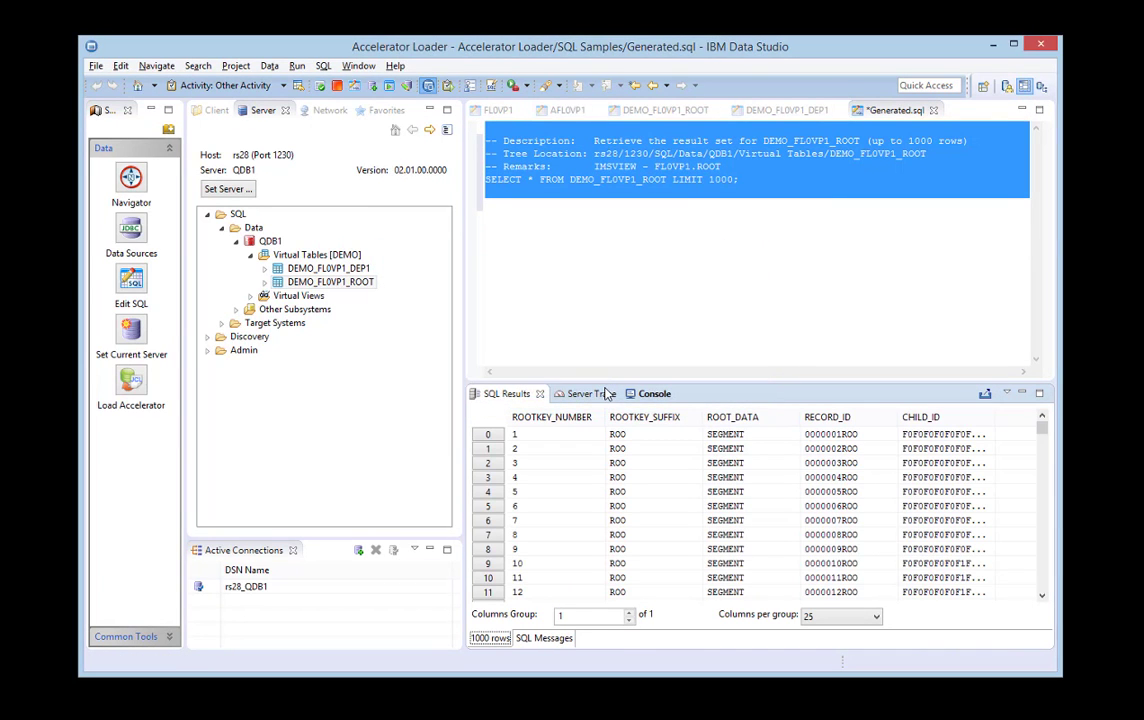
left_click(757, 193)
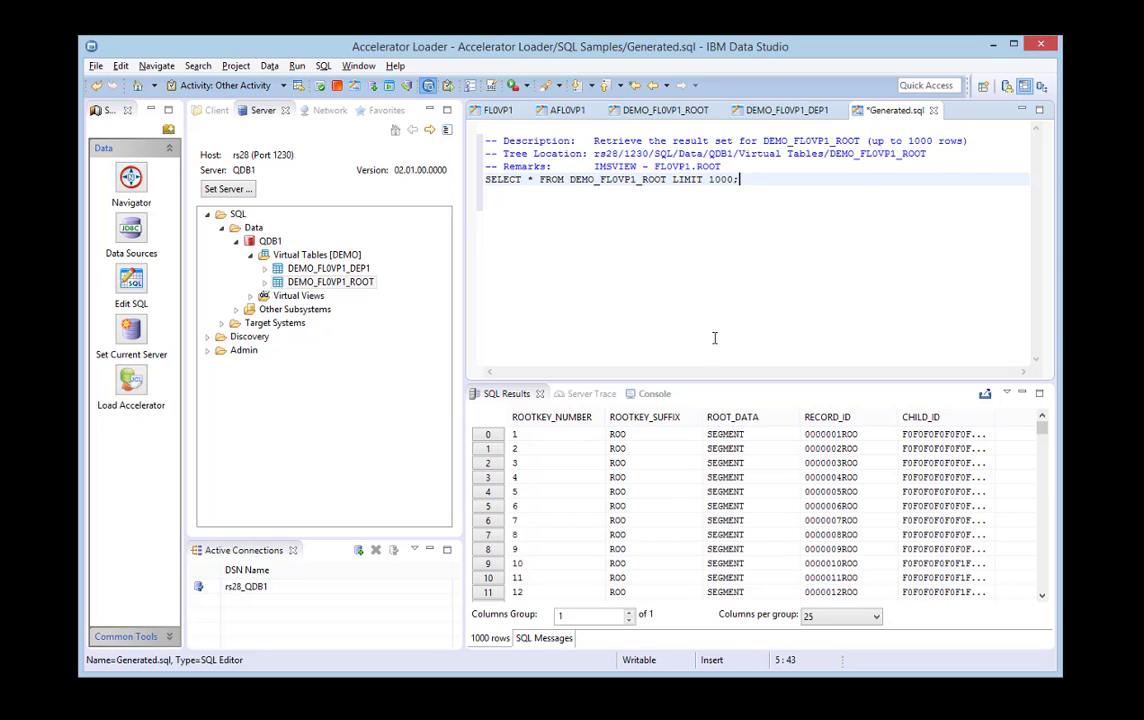
Step: Generate and execute a SELECT * query for the virtual table DEMO_FL0VP1_DEP1
right_click(310, 271)
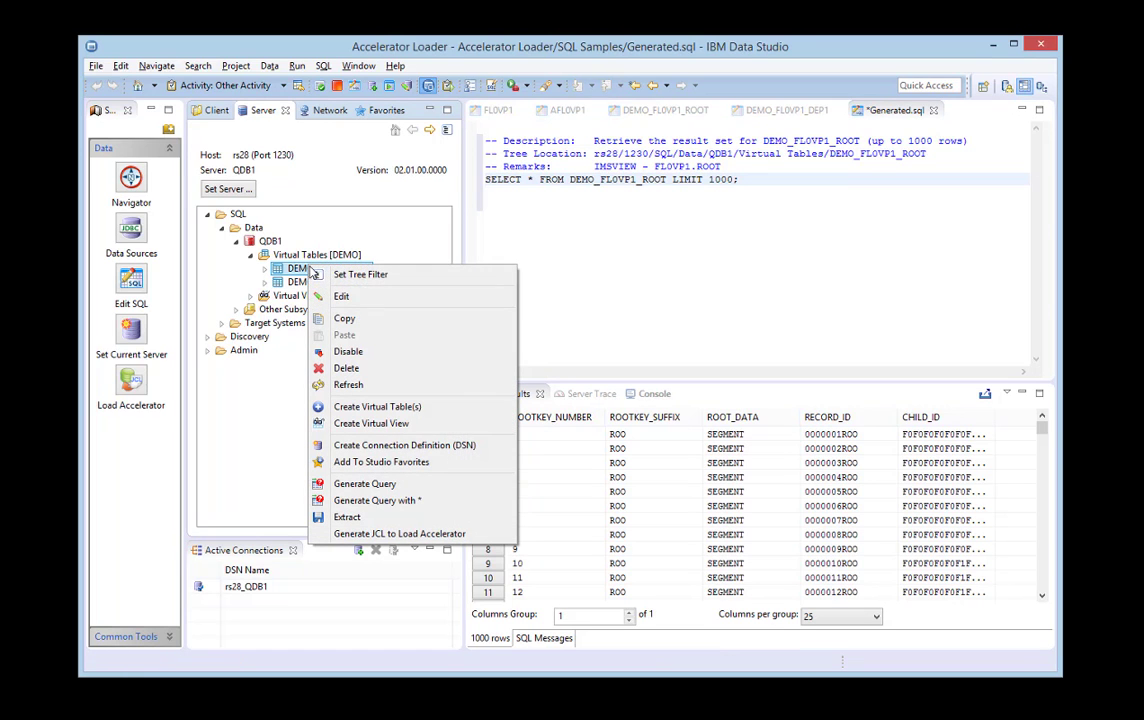
left_click(421, 502)
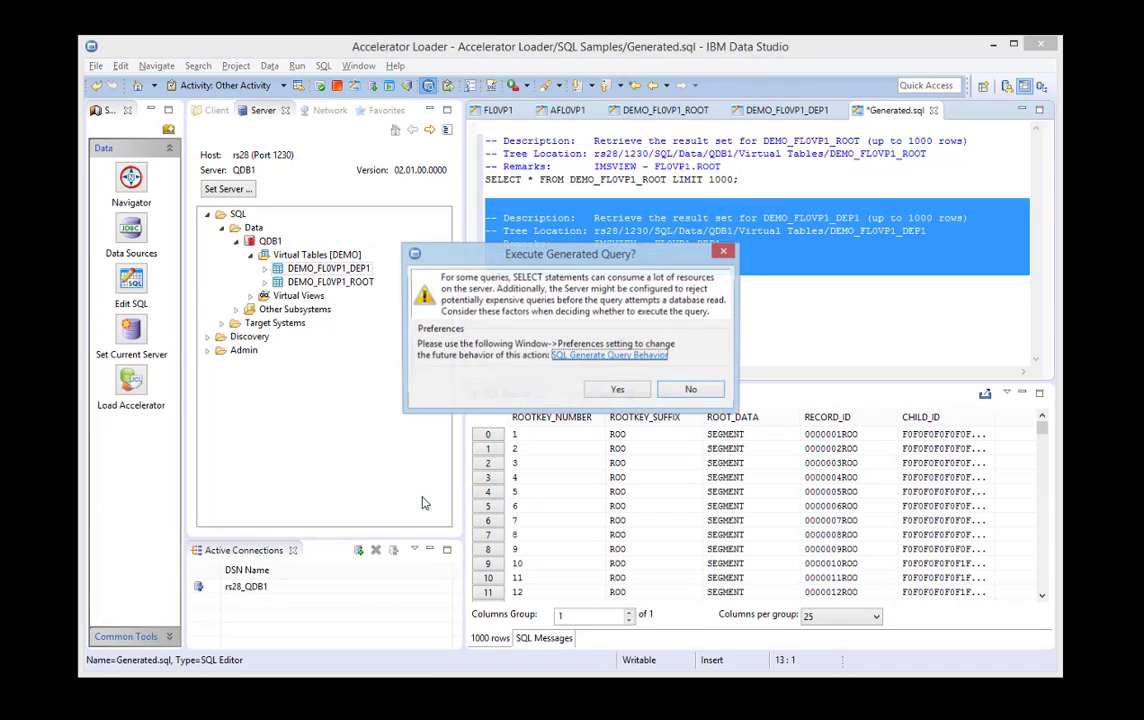
left_click(618, 390)
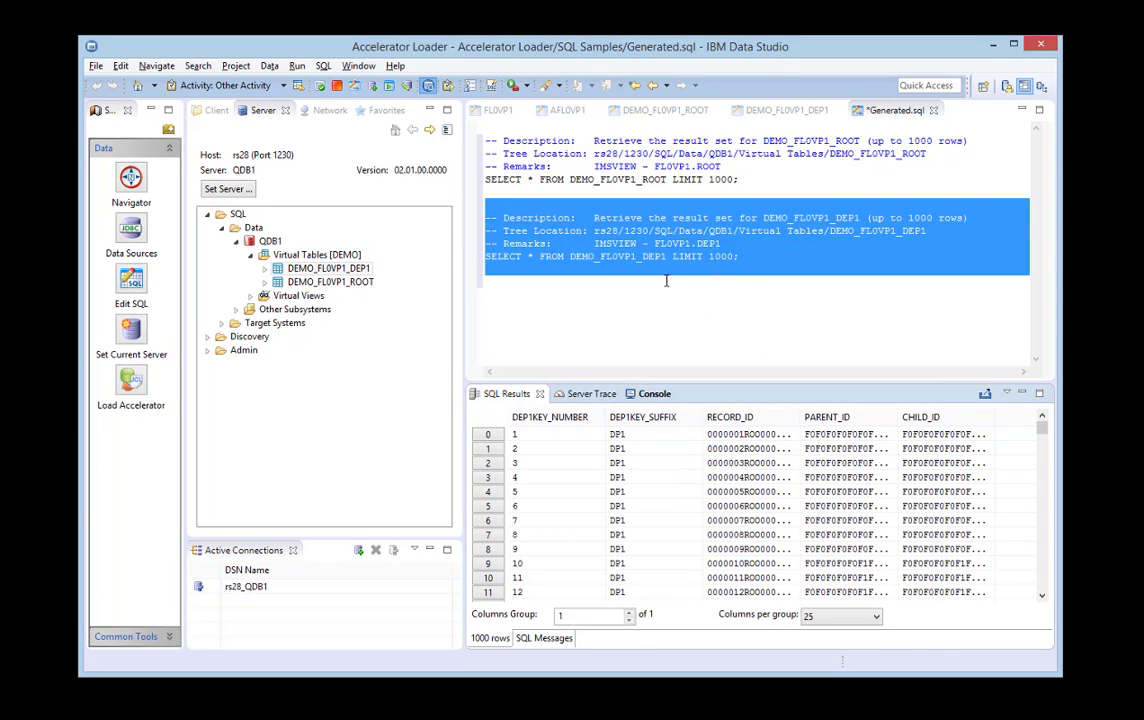
left_click(666, 281)
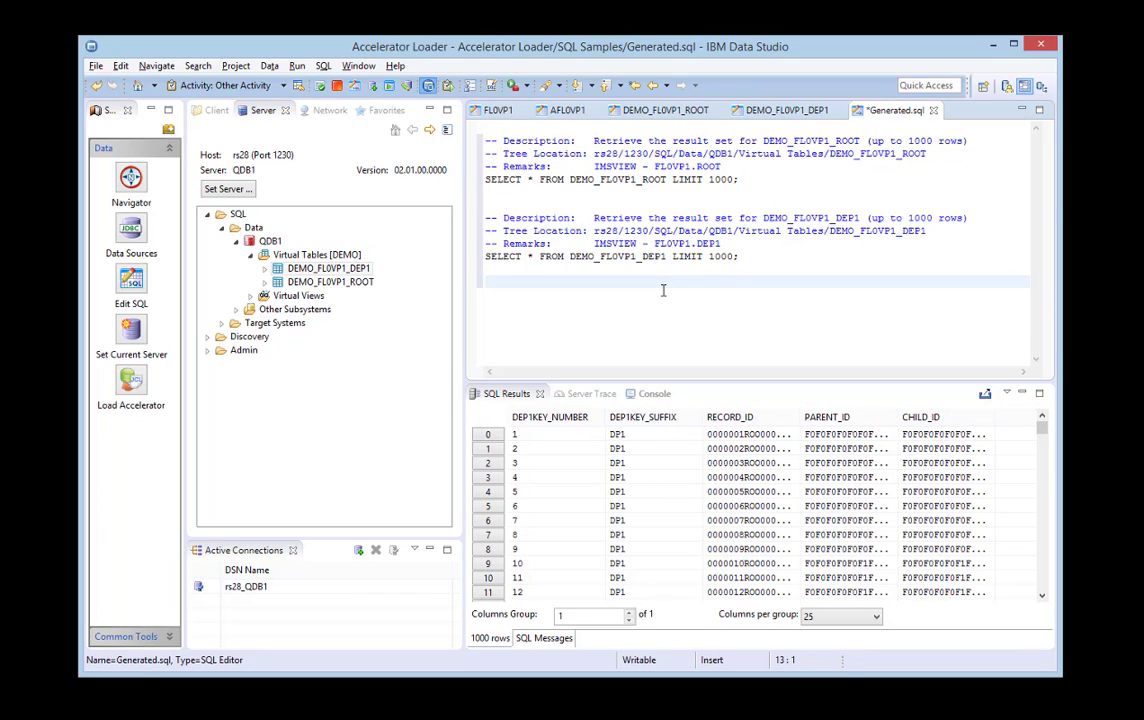